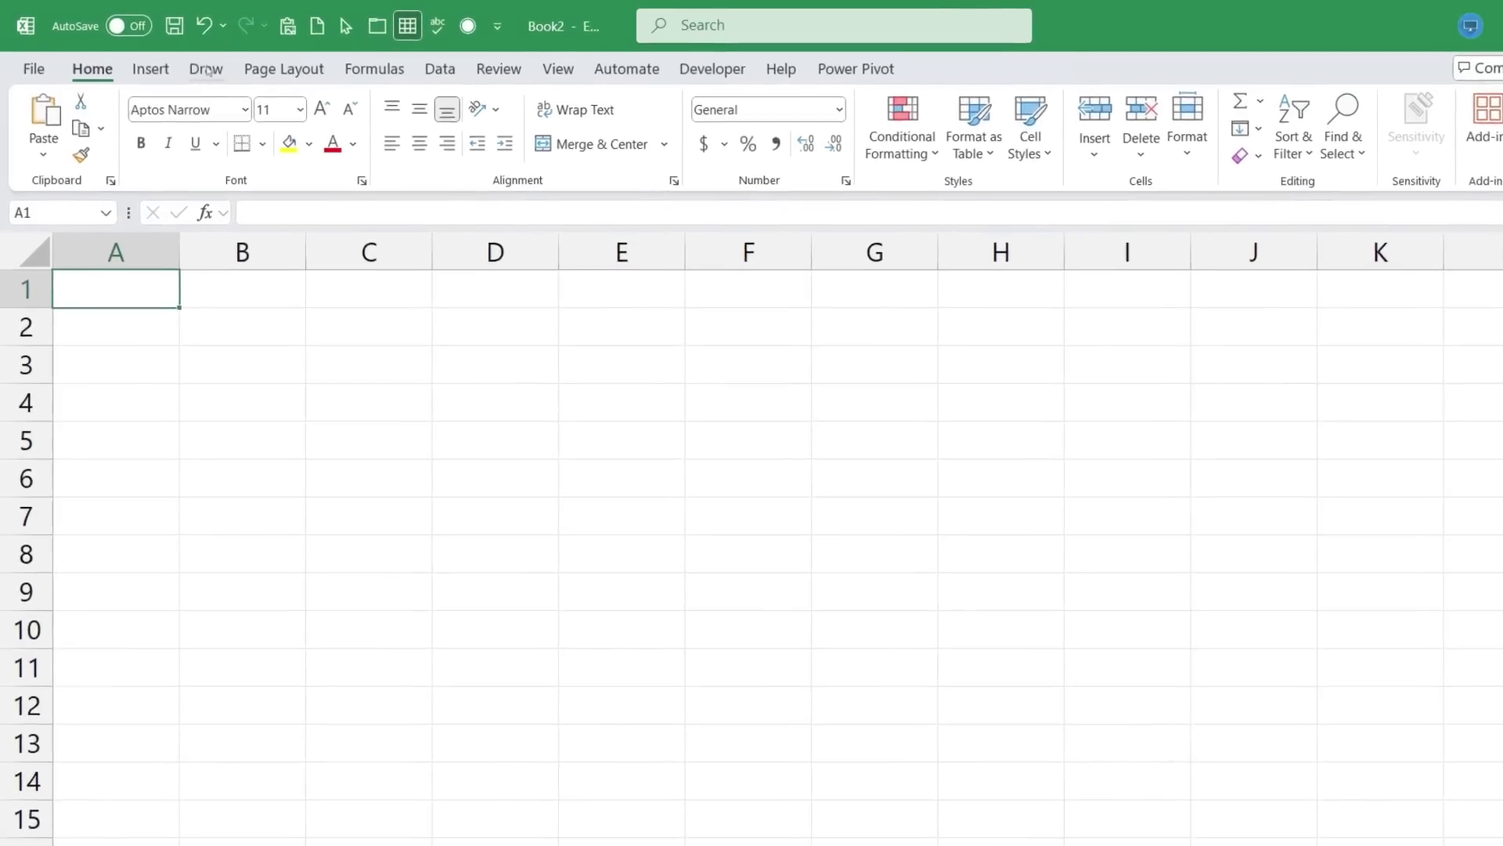
- Switch the ribbon to the Draw tab to show the pens and ink tools
click(207, 71)
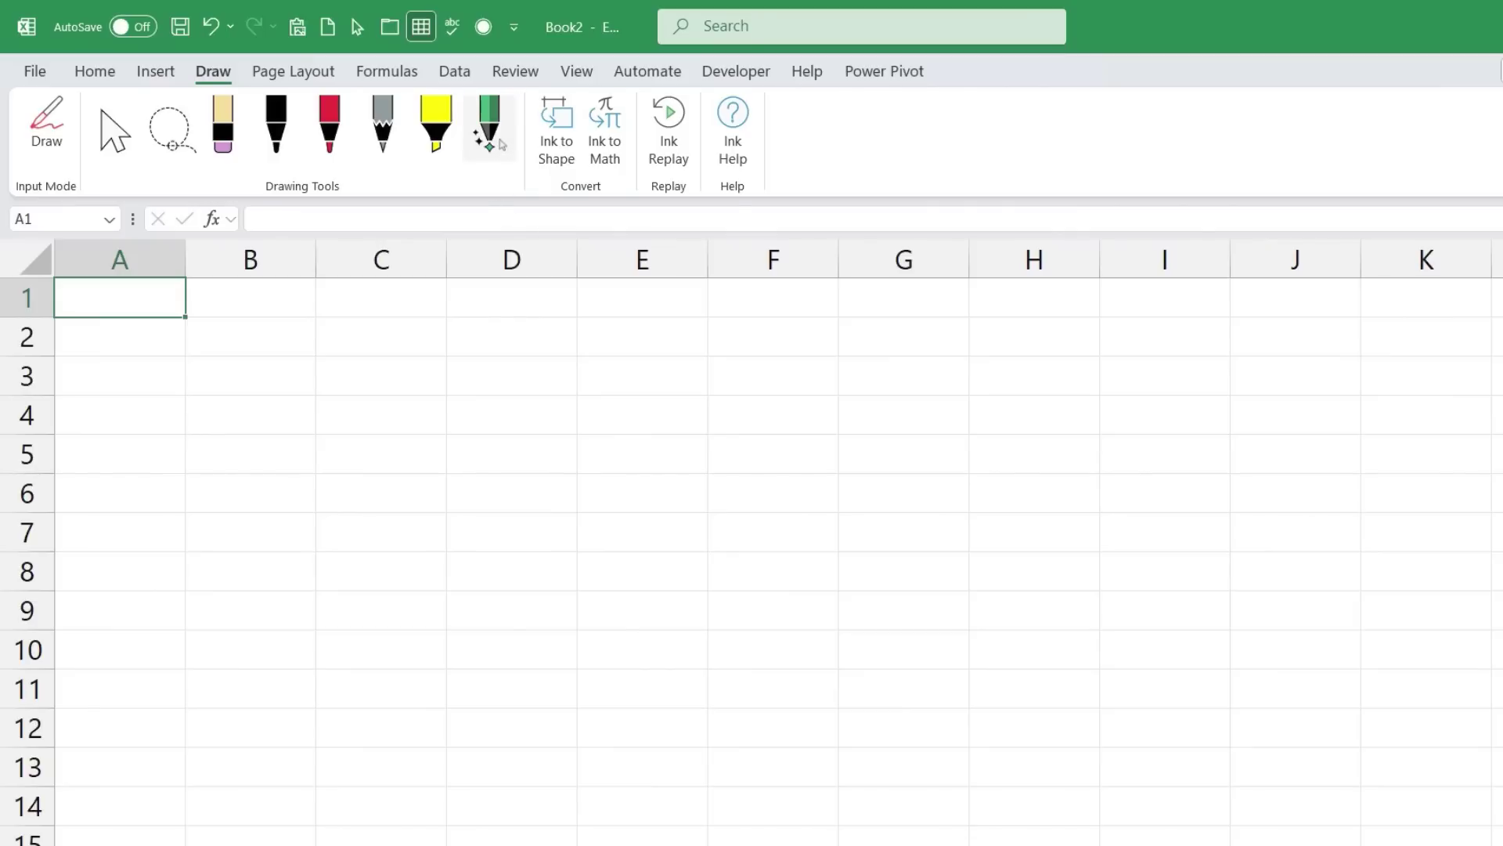
- Handwrite 'Hello' with the Action Pen so it converts into cell C2
click(502, 142)
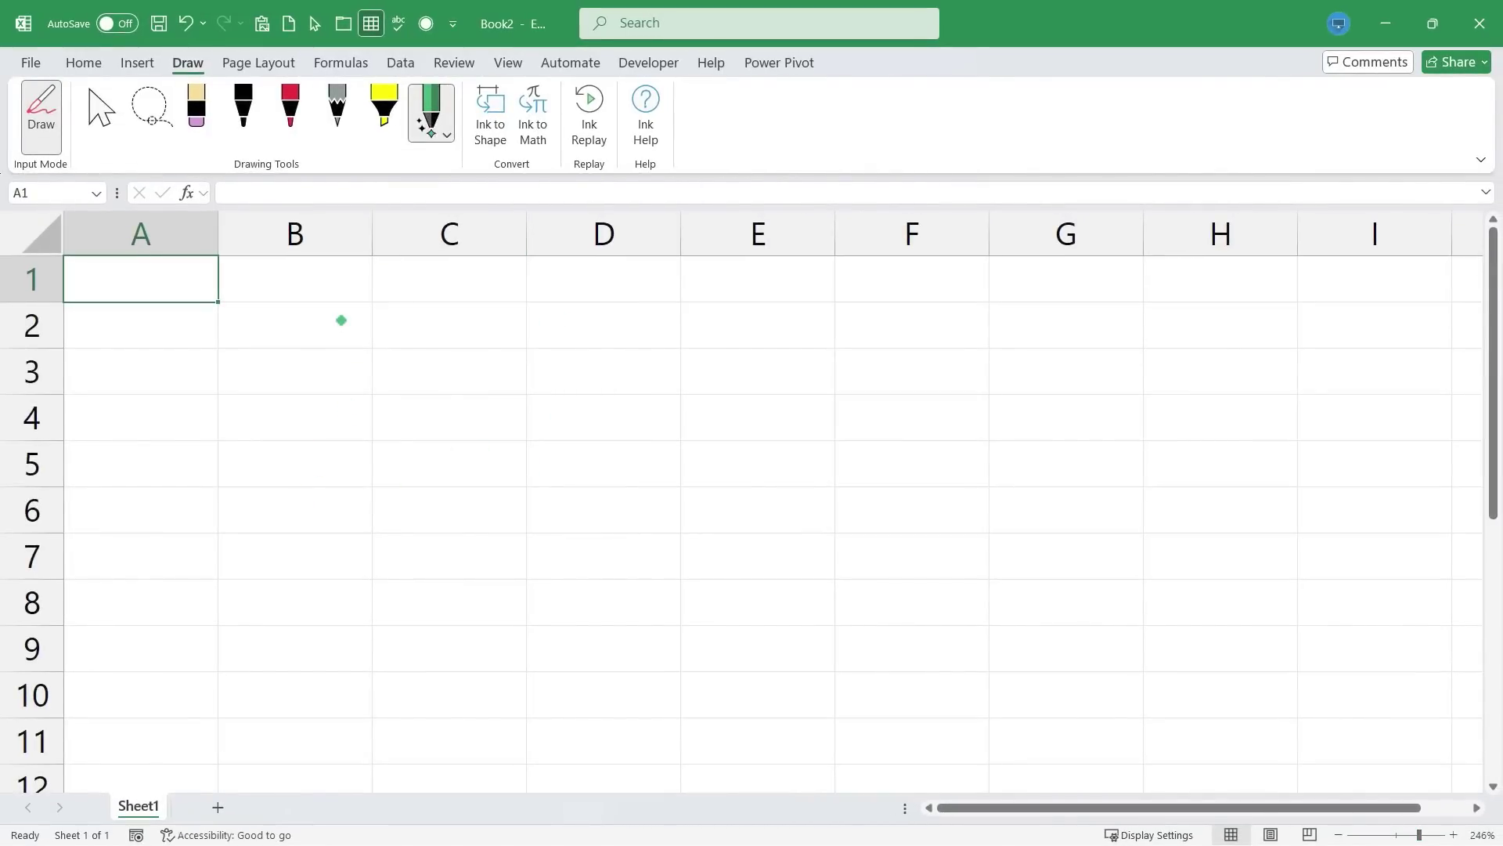
drag(342, 320, 338, 444)
drag(385, 324, 385, 454)
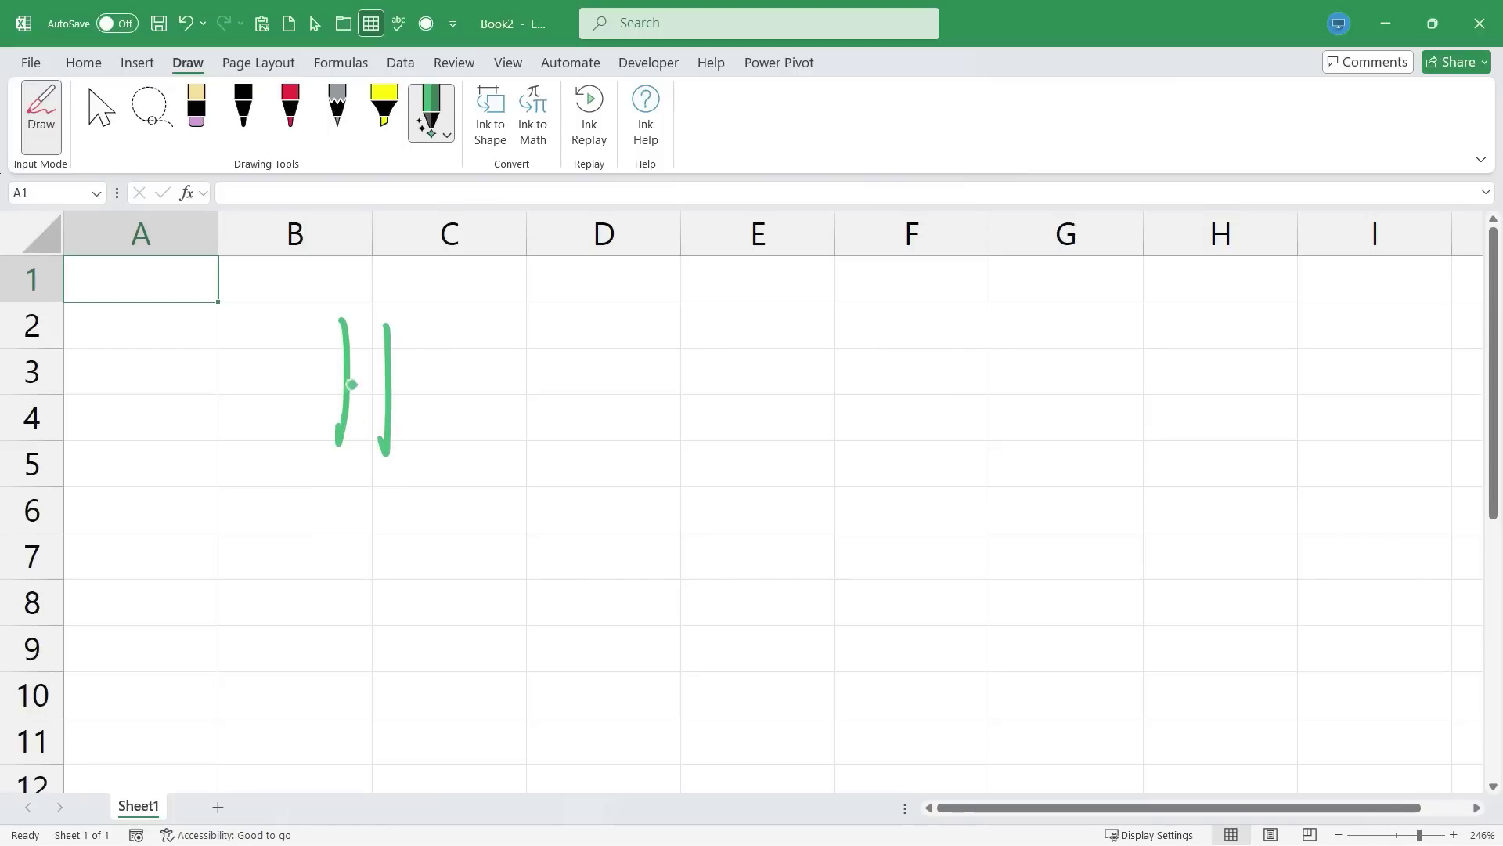
mouse_move(348, 385)
mouse_down()
mouse_move(512, 367)
mouse_move(497, 413)
mouse_up()
drag(559, 276, 555, 445)
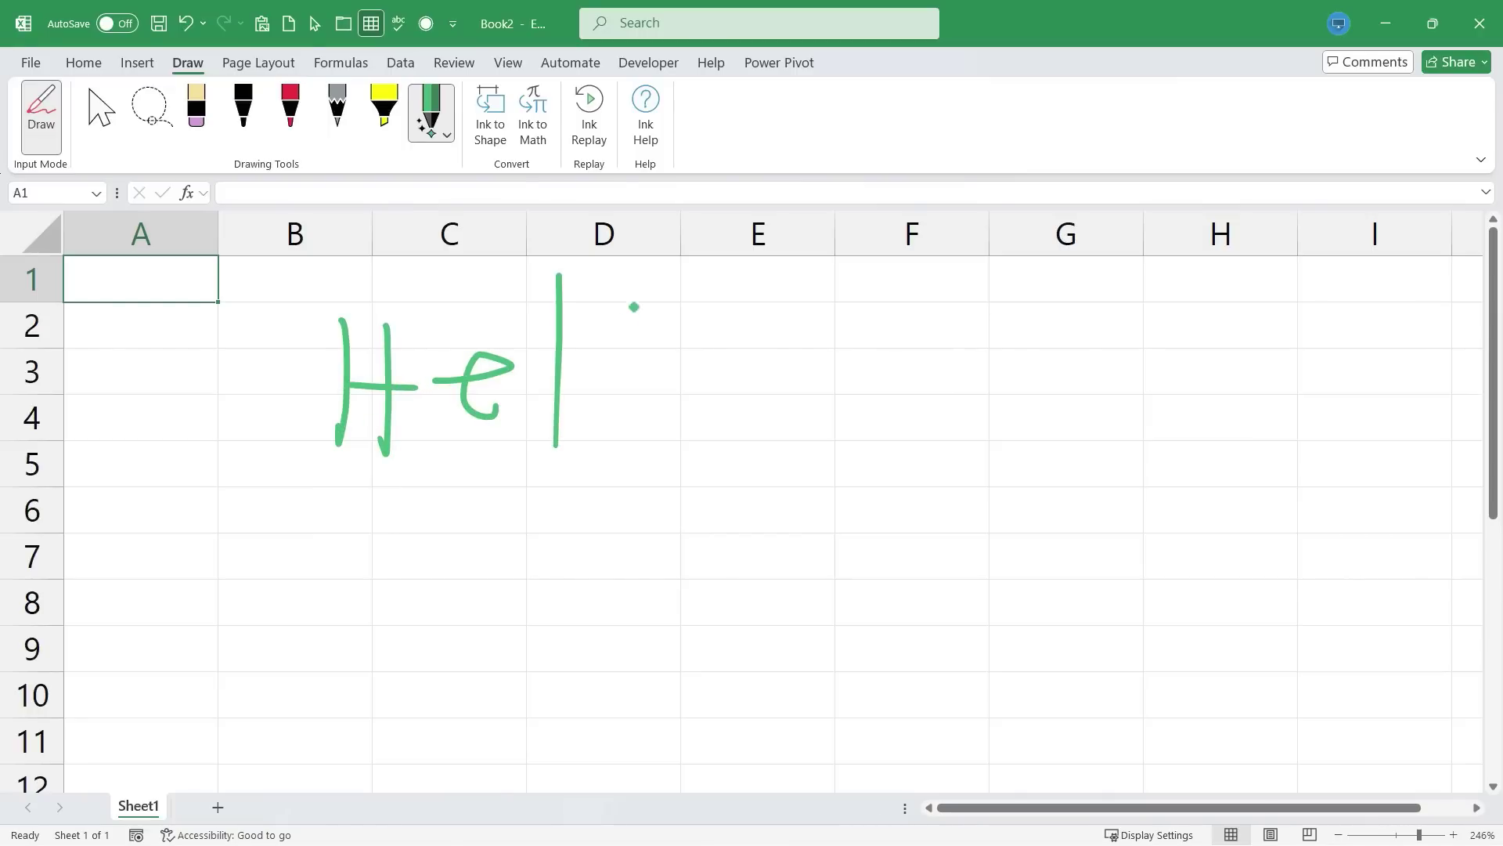
drag(639, 289, 626, 435)
mouse_move(719, 358)
mouse_down()
mouse_move(750, 392)
mouse_move(720, 353)
mouse_up()
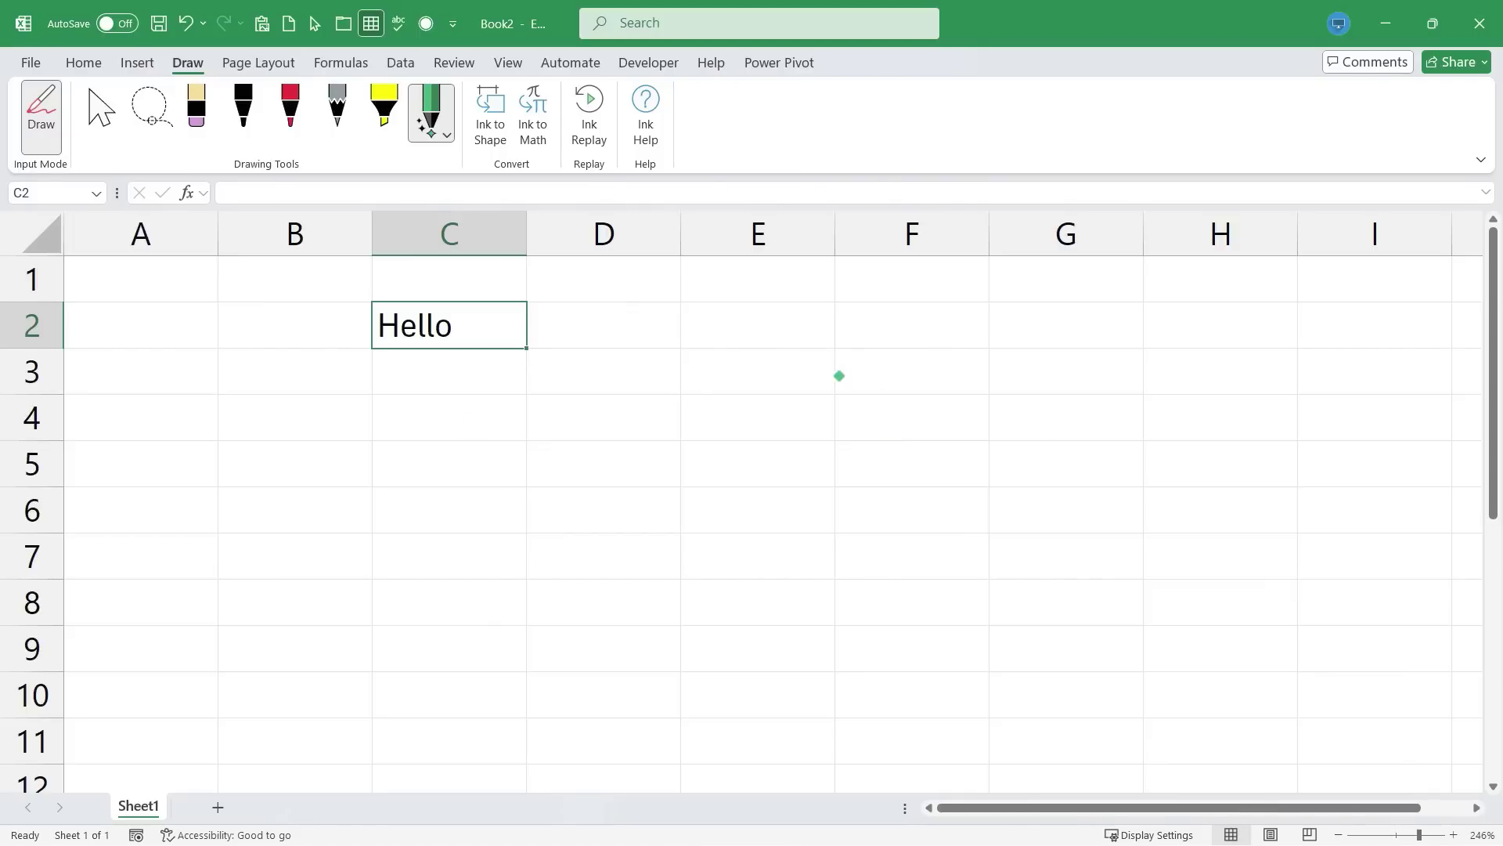
click(838, 376)
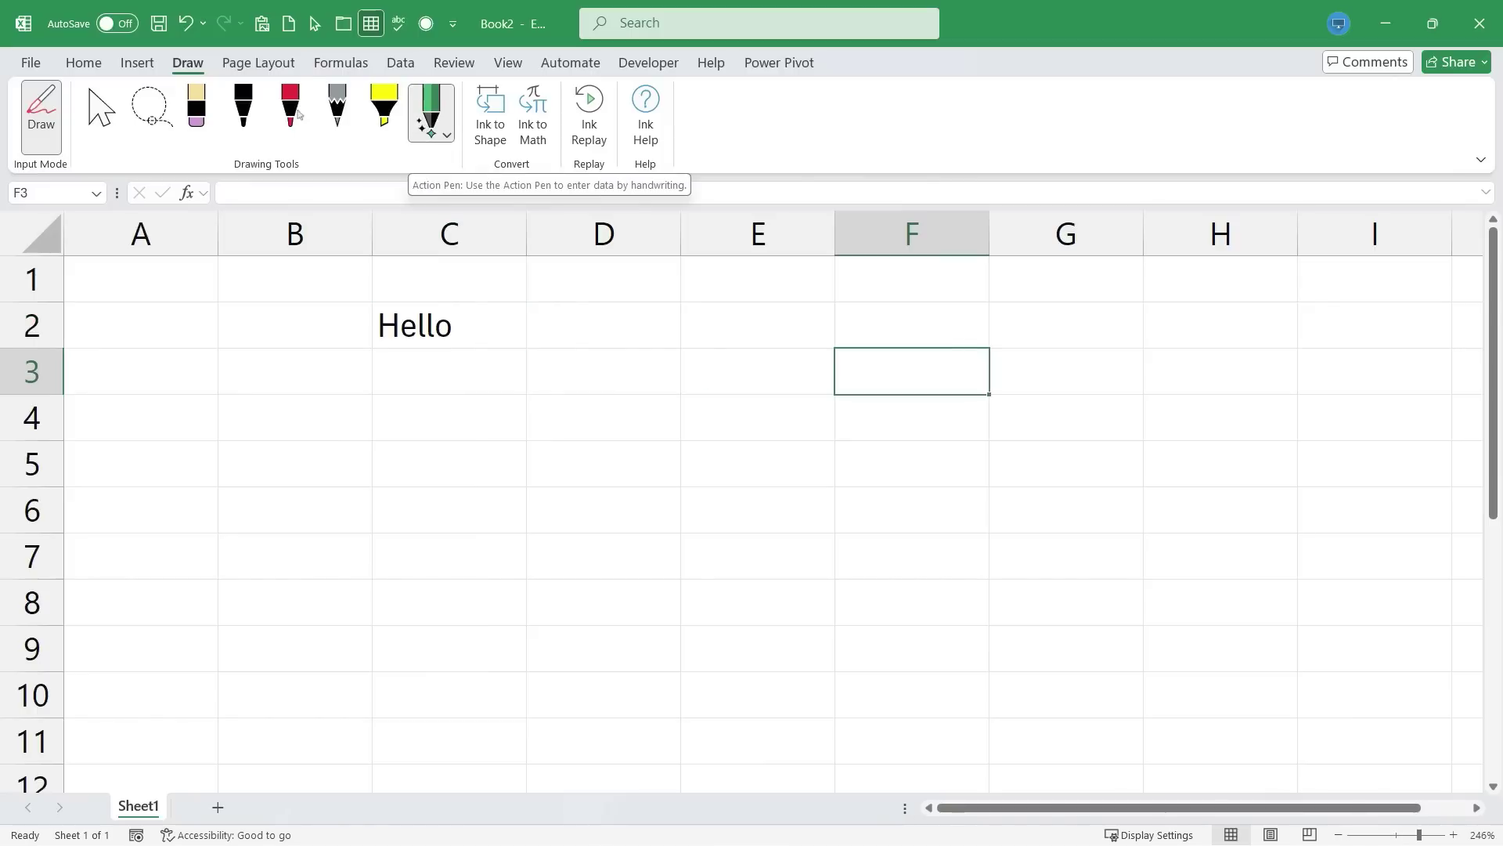
- Select C2, test filling Hello down into C3:C6, then undo the fill
click(101, 112)
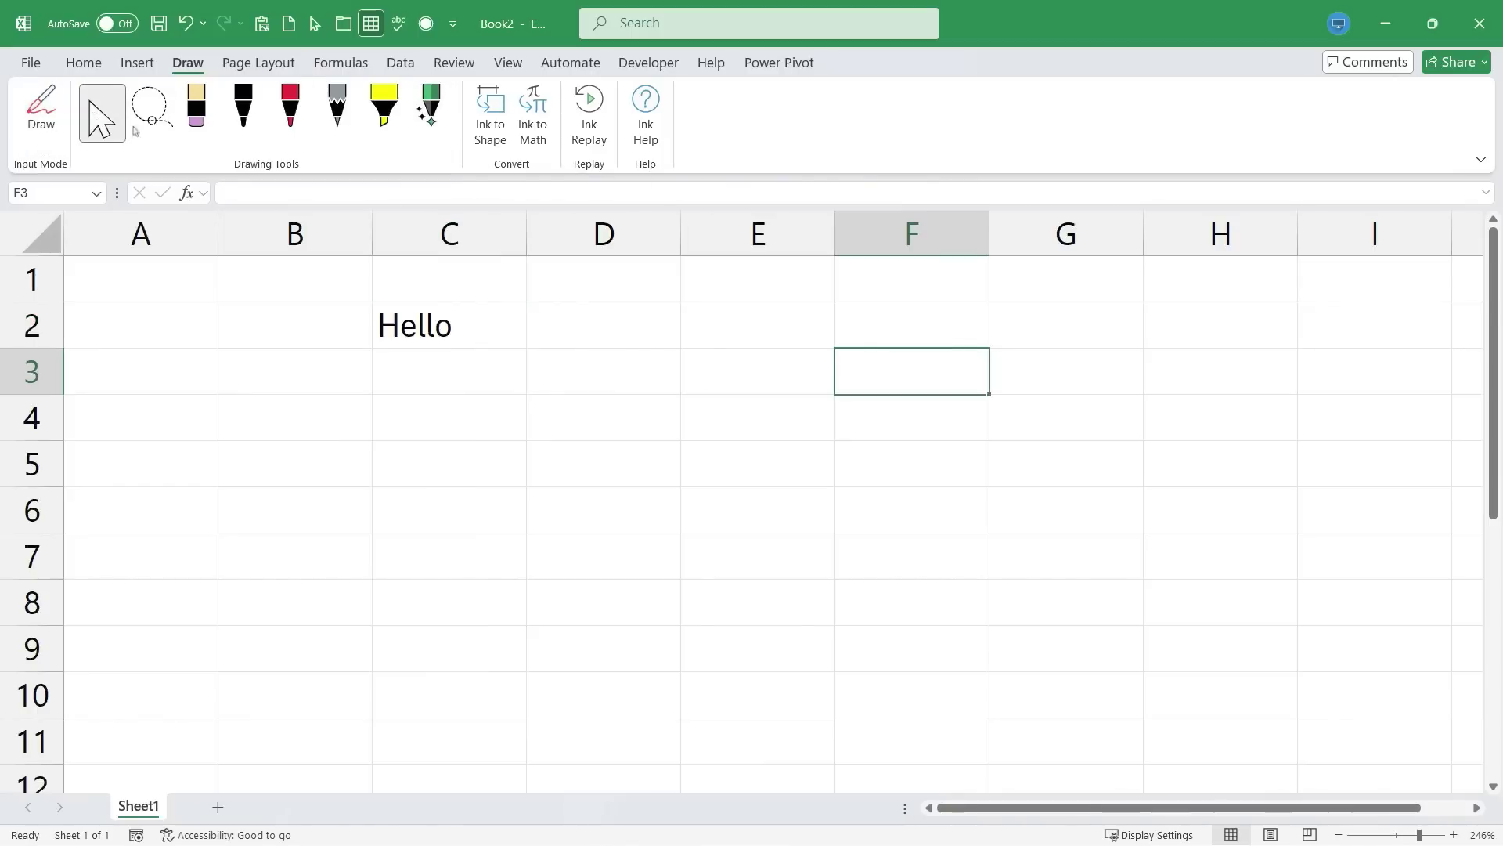
click(468, 341)
click(486, 419)
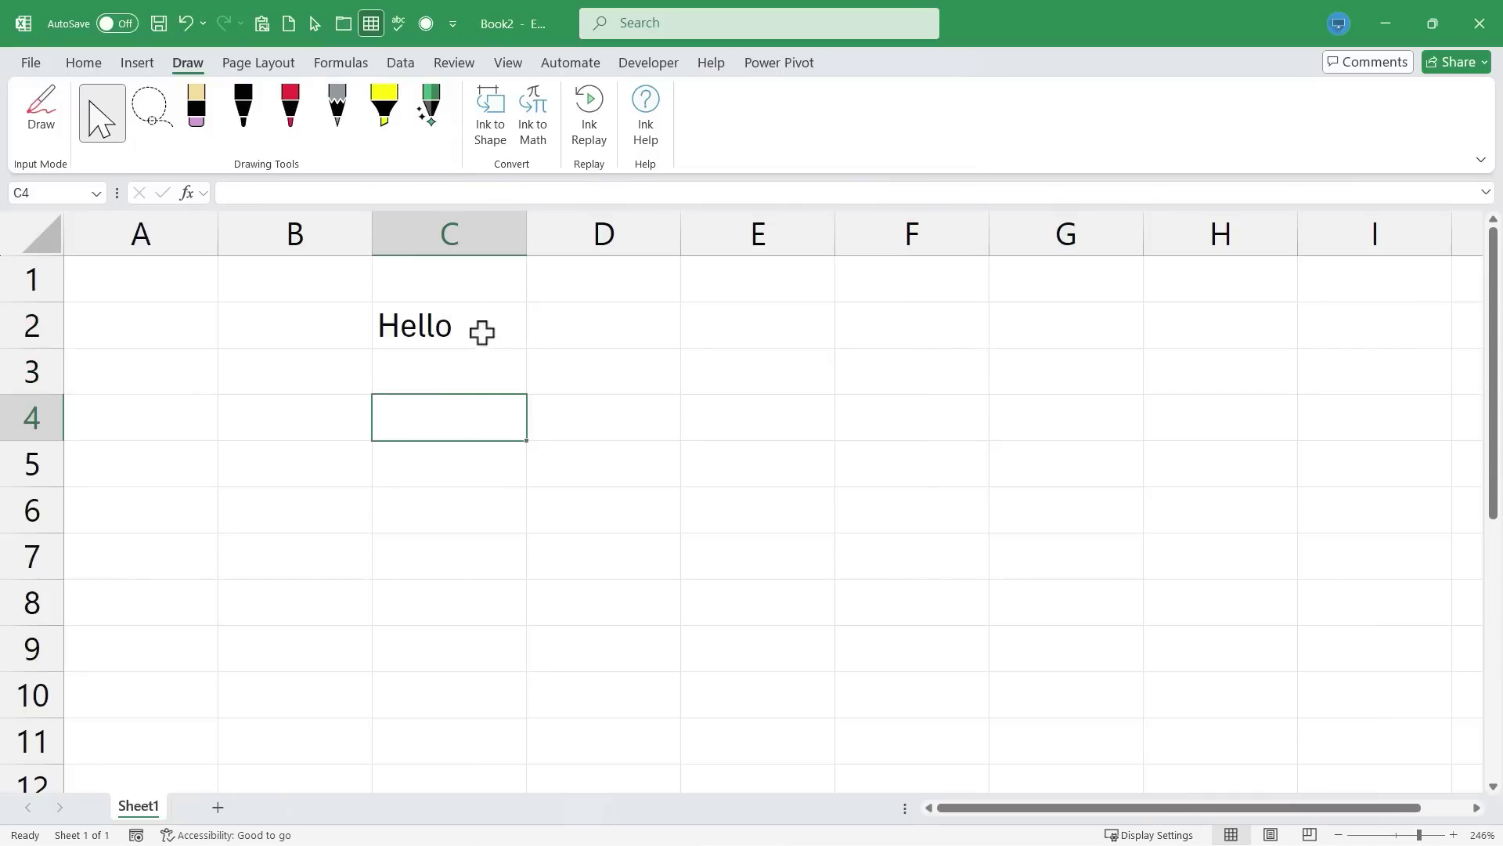
click(483, 332)
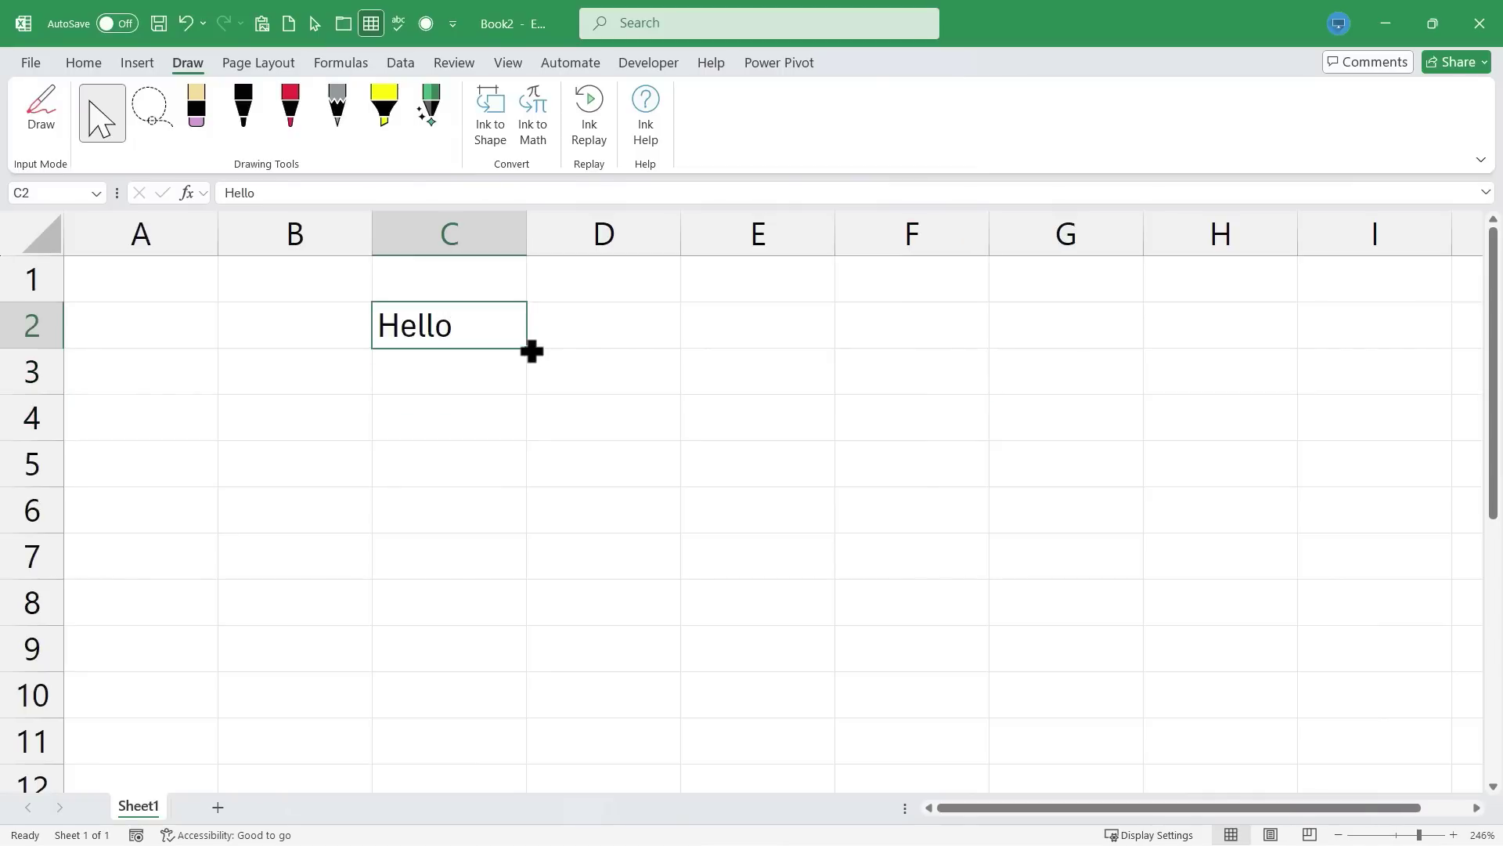
drag(532, 351, 524, 541)
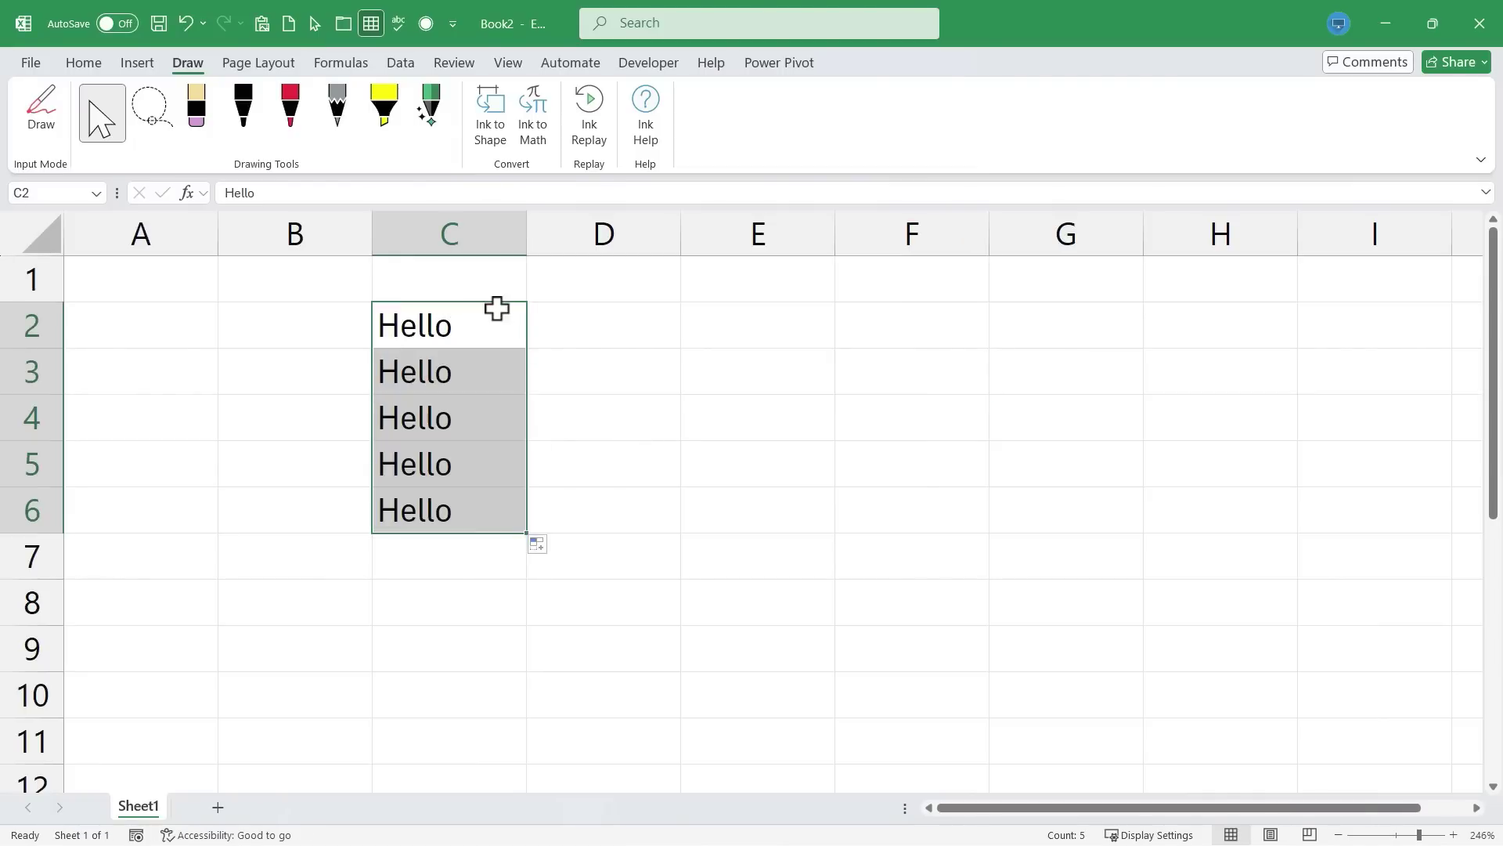
key(ctrl+z)
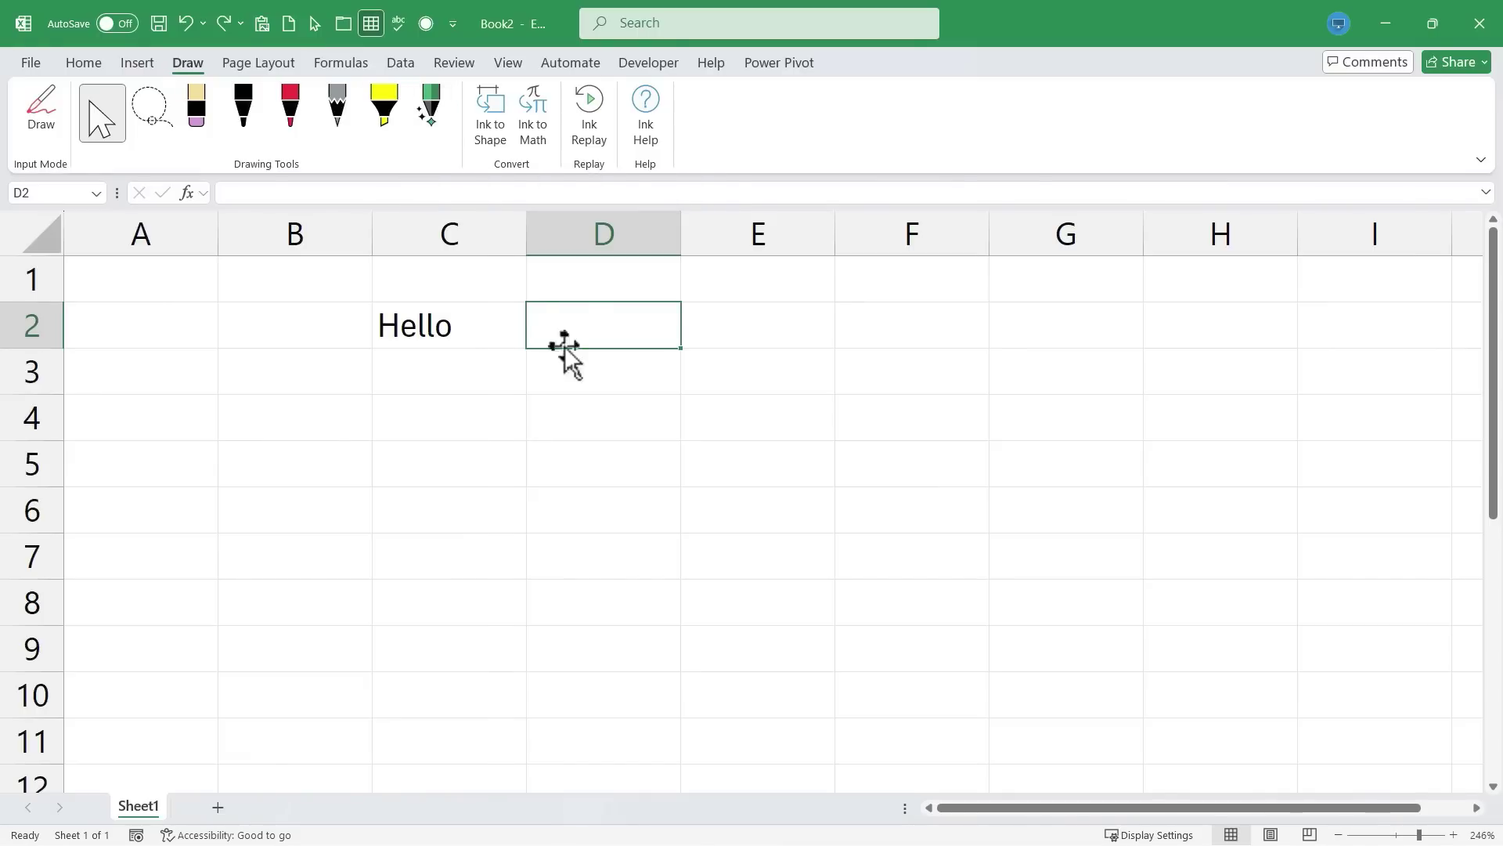
- Handwrite 'Subscribe' with the Action Pen so it converts into cell C4
click(430, 134)
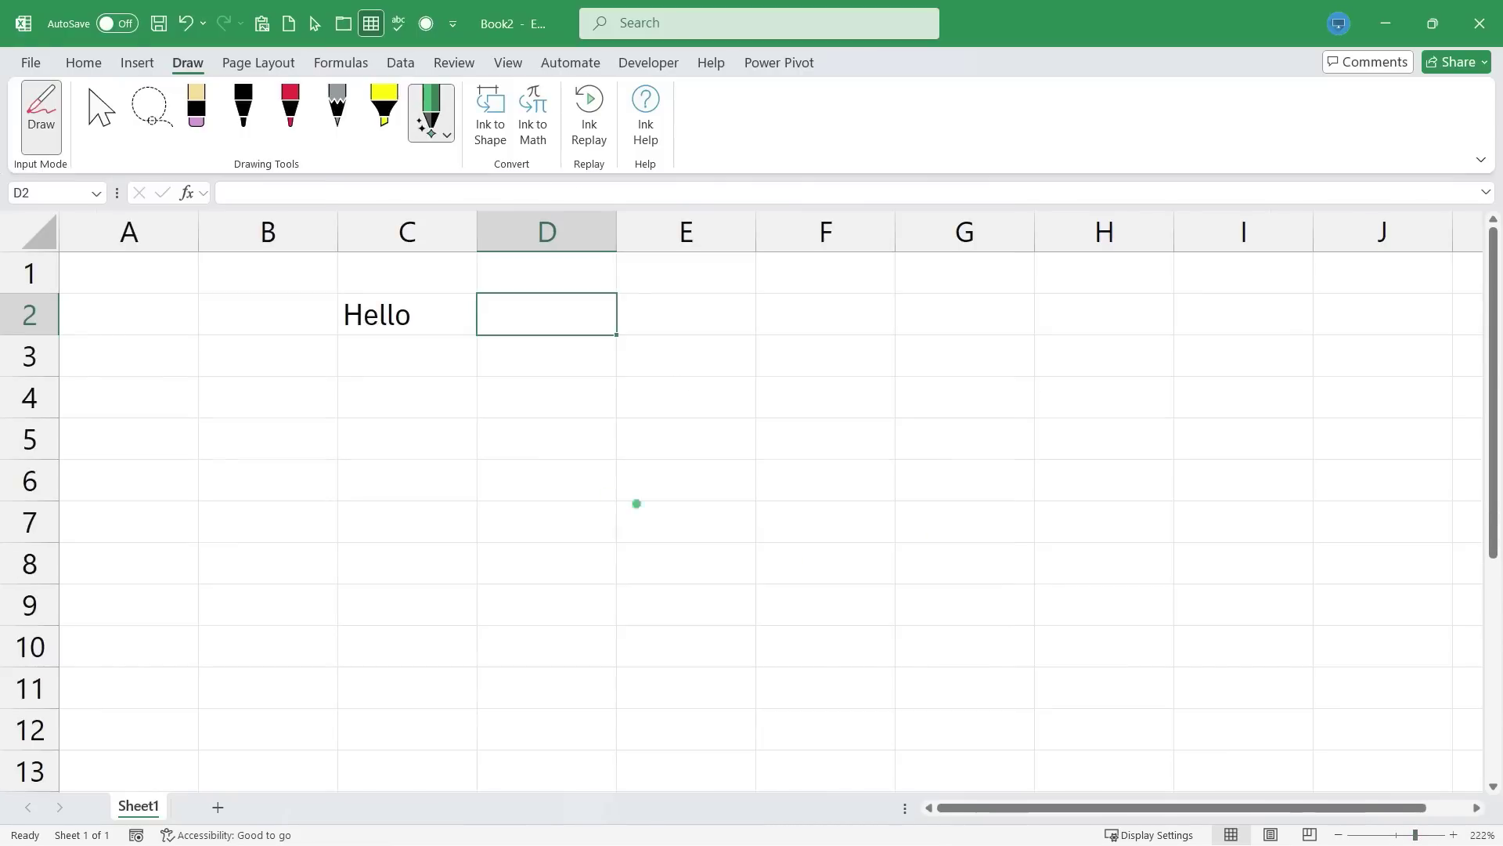
mouse_move(307, 382)
mouse_down()
mouse_move(216, 430)
mouse_move(219, 531)
mouse_up()
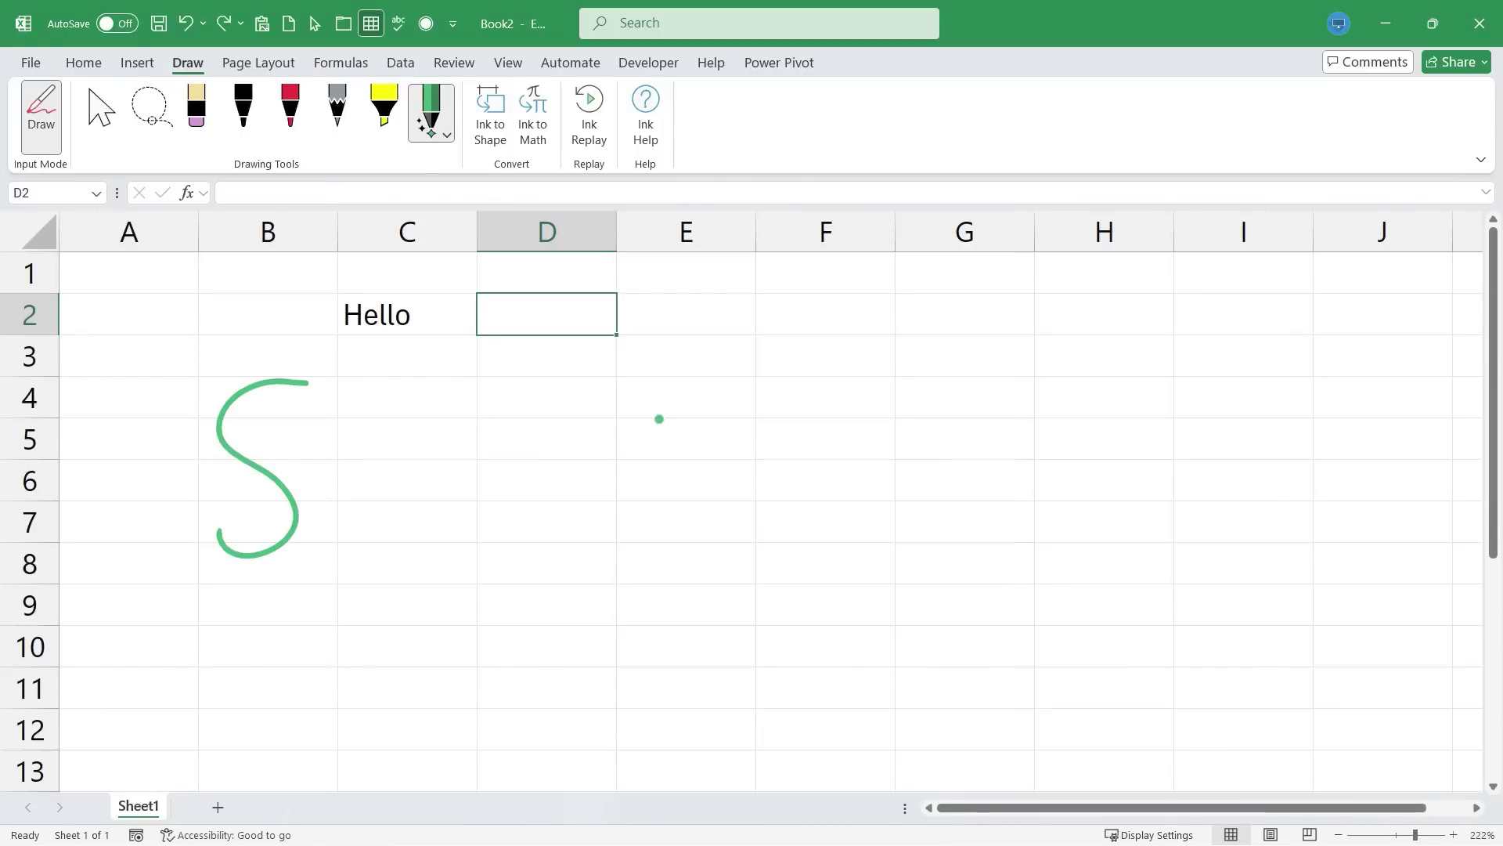
mouse_move(330, 454)
mouse_down()
mouse_move(382, 454)
mouse_move(398, 542)
mouse_up()
mouse_move(434, 364)
mouse_down()
mouse_move(422, 540)
mouse_move(431, 524)
mouse_up()
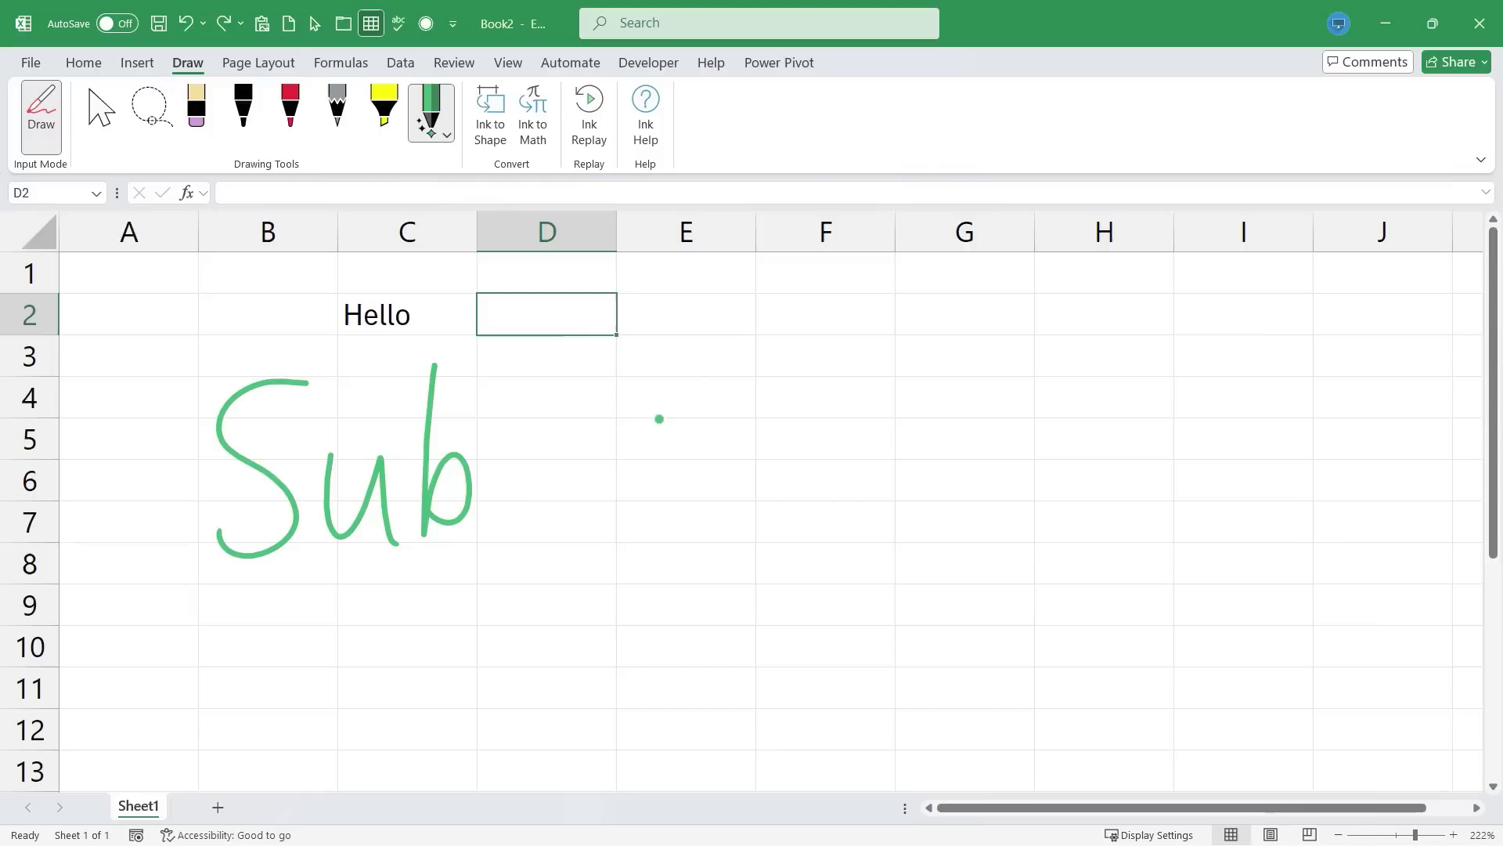
mouse_move(490, 453)
mouse_down()
mouse_move(547, 422)
mouse_move(505, 531)
mouse_up()
drag(626, 429, 646, 501)
drag(677, 529, 707, 449)
drag(751, 487, 763, 520)
drag(803, 343, 792, 493)
mouse_move(881, 490)
mouse_down()
mouse_move(912, 411)
mouse_move(975, 471)
mouse_up()
- Handwrite 'to my channel' below it so it converts into cell C9
drag(333, 575, 370, 728)
drag(307, 628, 371, 638)
drag(531, 583, 630, 638)
drag(711, 562, 718, 724)
drag(845, 548, 873, 701)
drag(982, 583, 1018, 642)
drag(1037, 575, 1069, 661)
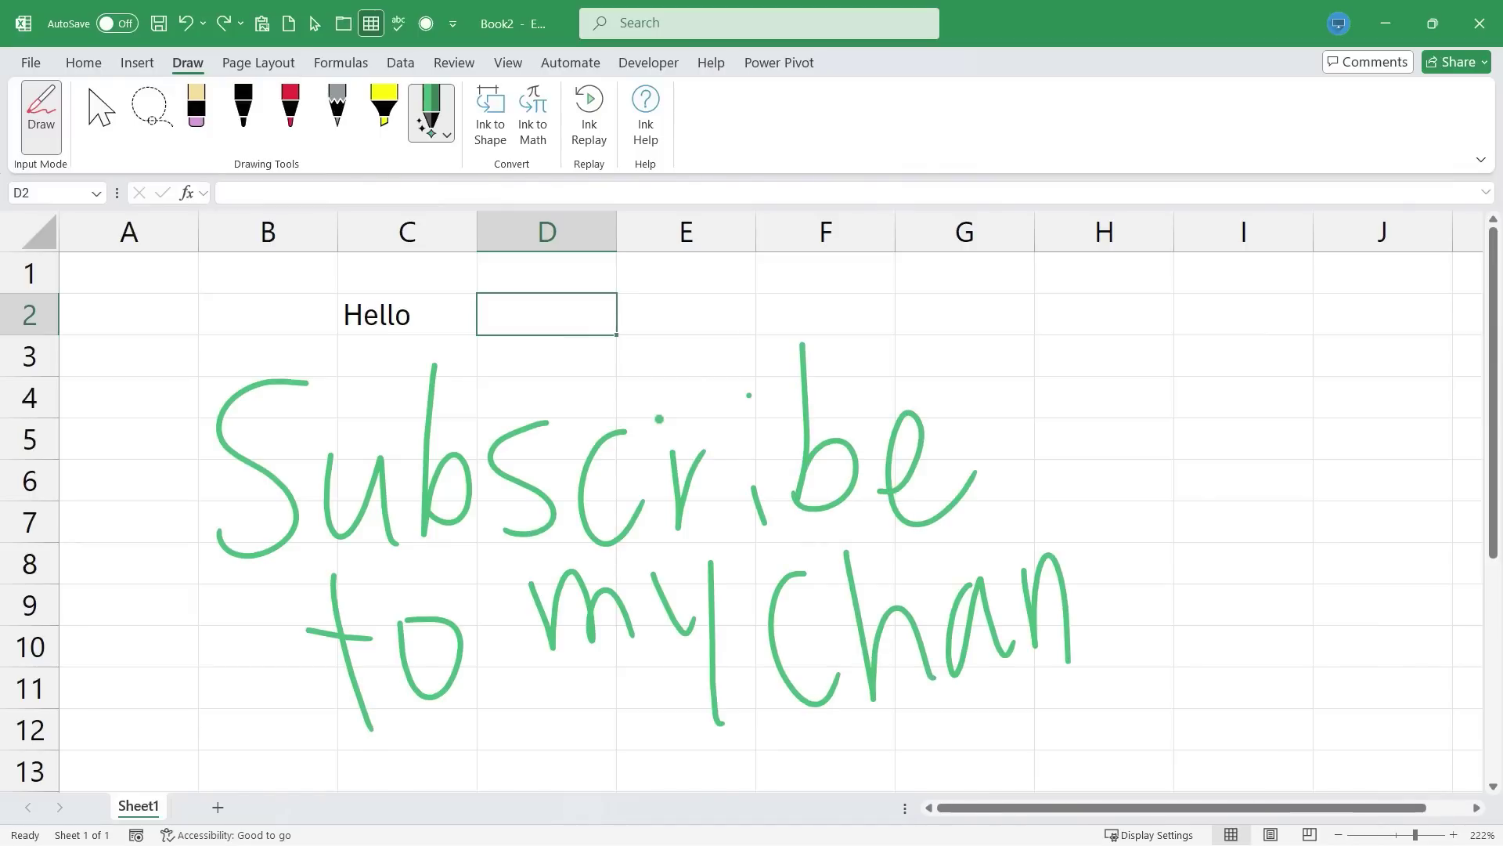
mouse_move(1100, 548)
mouse_down()
mouse_move(1178, 623)
mouse_move(1178, 641)
mouse_up()
drag(1209, 607, 1257, 625)
drag(1291, 371, 1318, 639)
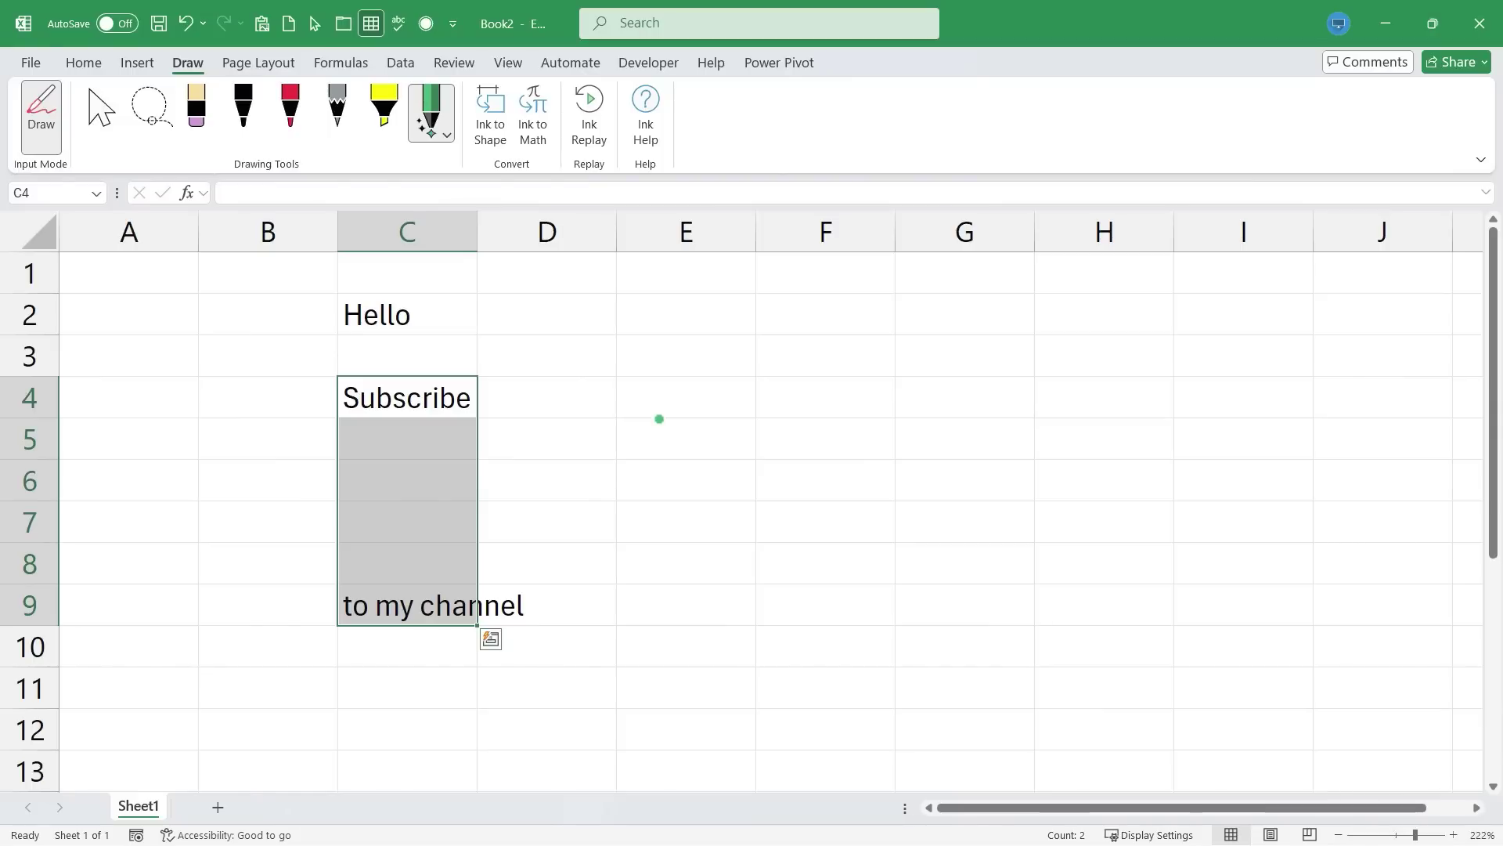
- Handwrite the number 123590 so it converts into cell F4
mouse_move(638, 370)
mouse_down()
mouse_move(627, 428)
mouse_move(707, 419)
mouse_up()
mouse_move(716, 375)
mouse_down()
mouse_move(739, 401)
mouse_move(721, 428)
mouse_up()
drag(787, 352, 785, 454)
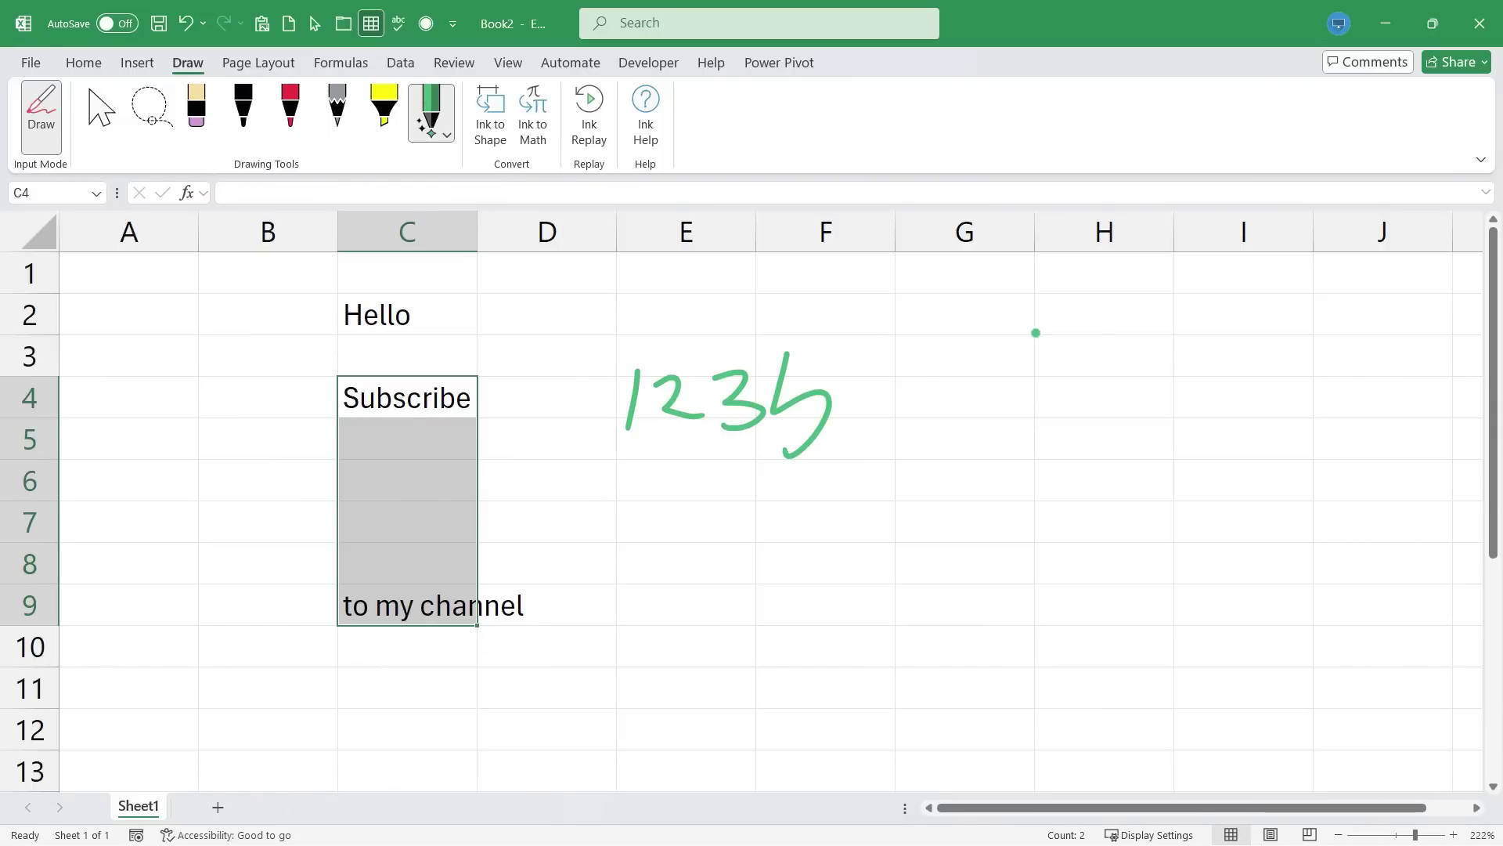
drag(892, 351, 869, 438)
drag(943, 348, 939, 352)
click(438, 115)
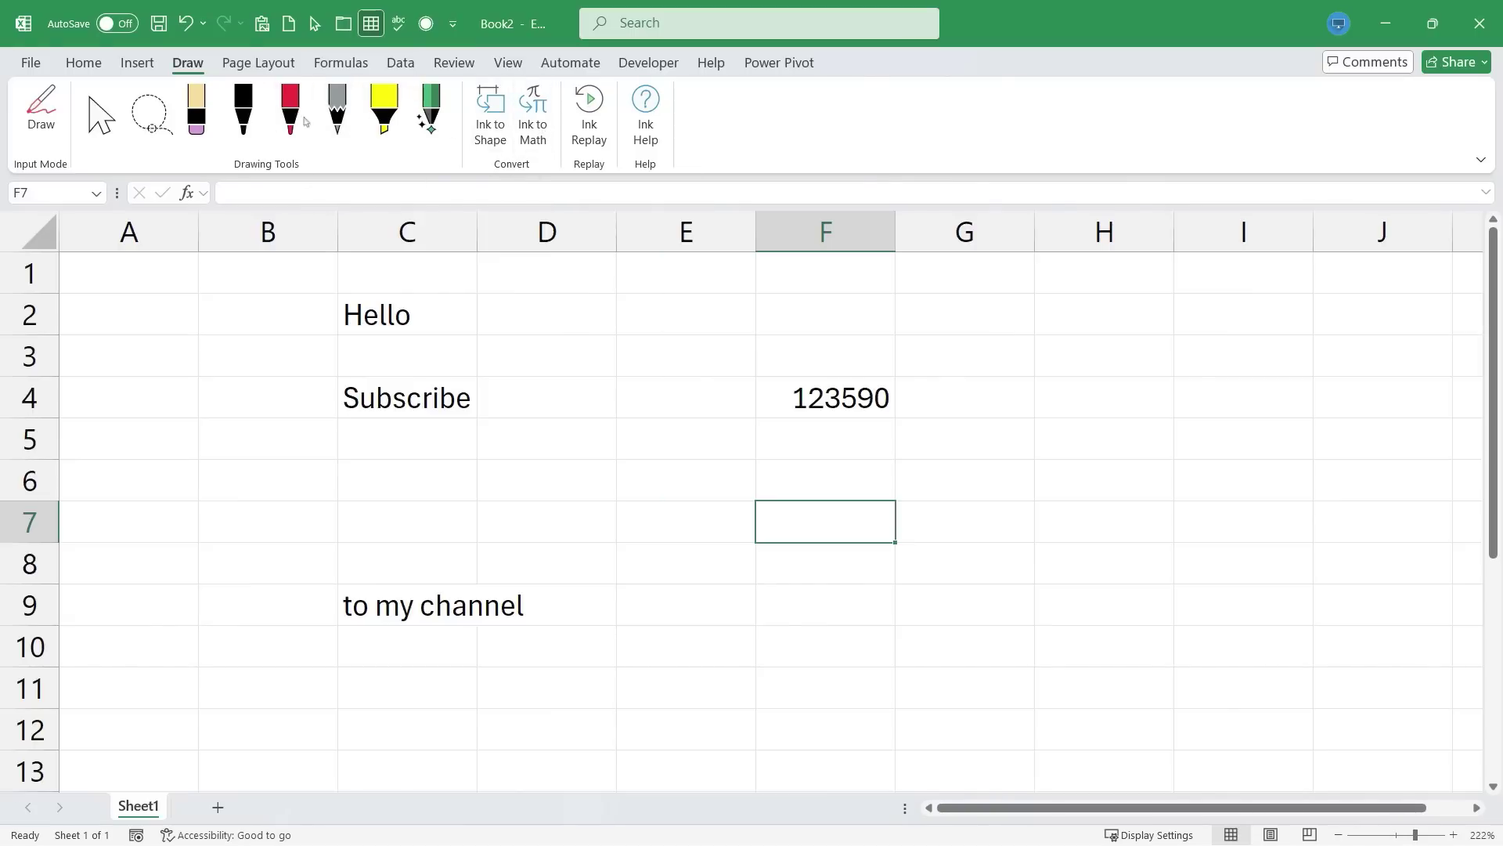
- Sketch a rough triangle over columns G–H, lasso it and convert it to a clean isosceles triangle
click(249, 111)
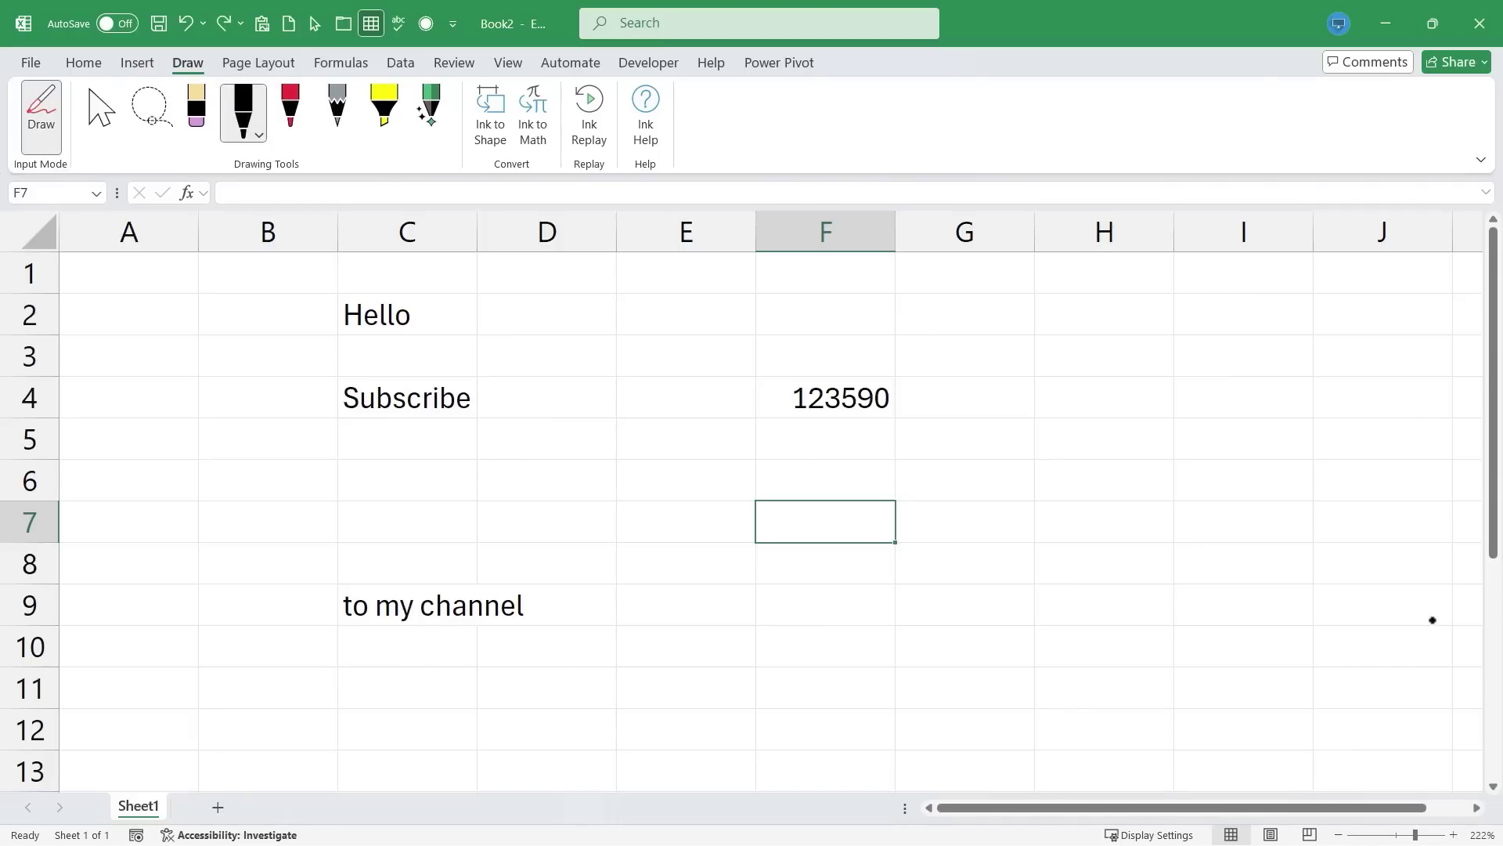
mouse_move(1096, 350)
mouse_down()
mouse_move(983, 553)
mouse_move(1208, 550)
mouse_move(1102, 347)
mouse_up()
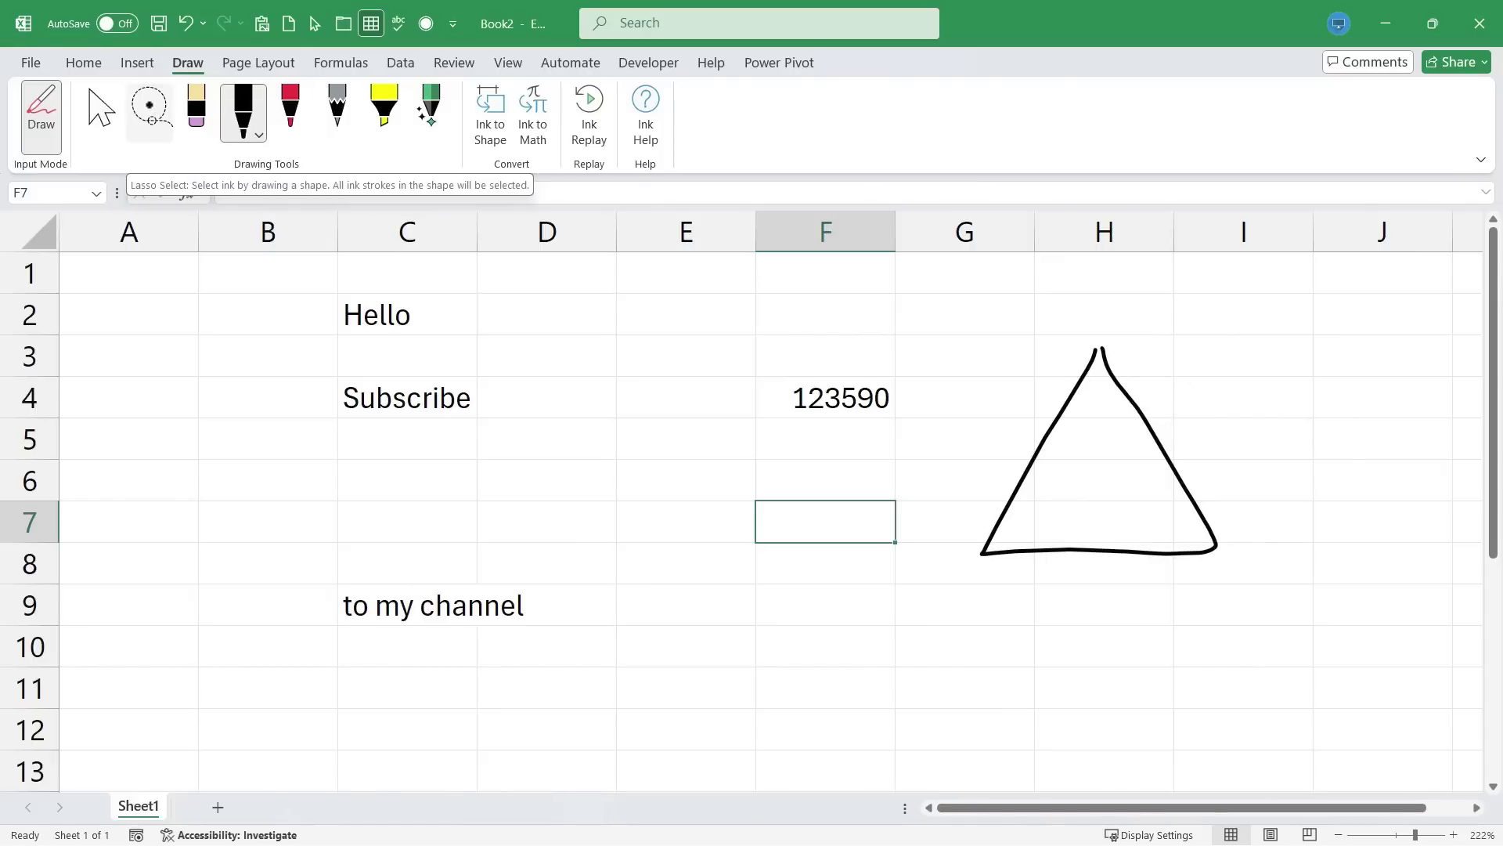
click(149, 105)
drag(1237, 321, 946, 394)
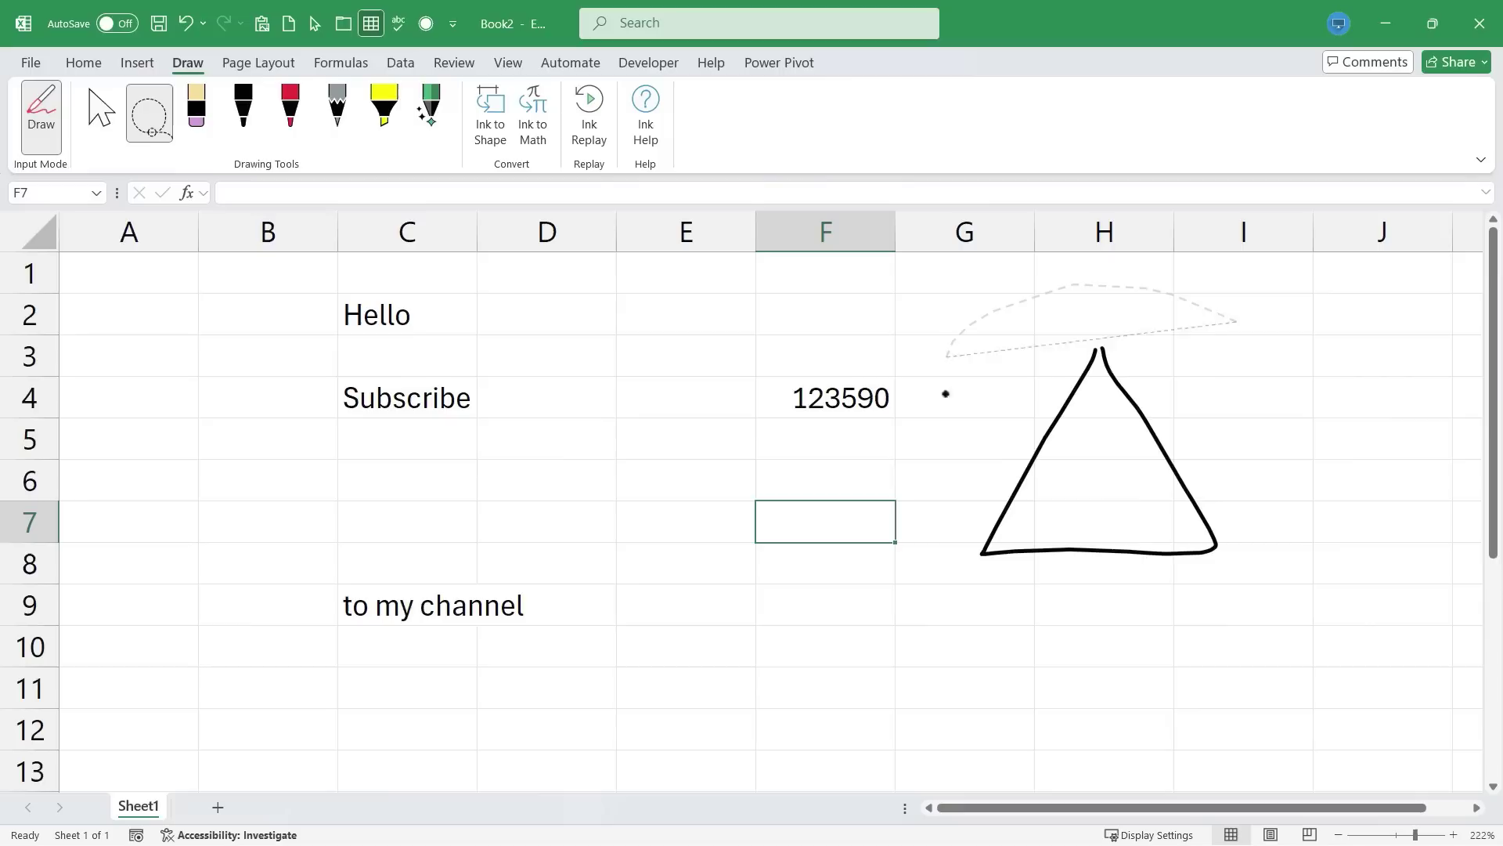
drag(1023, 650, 1323, 587)
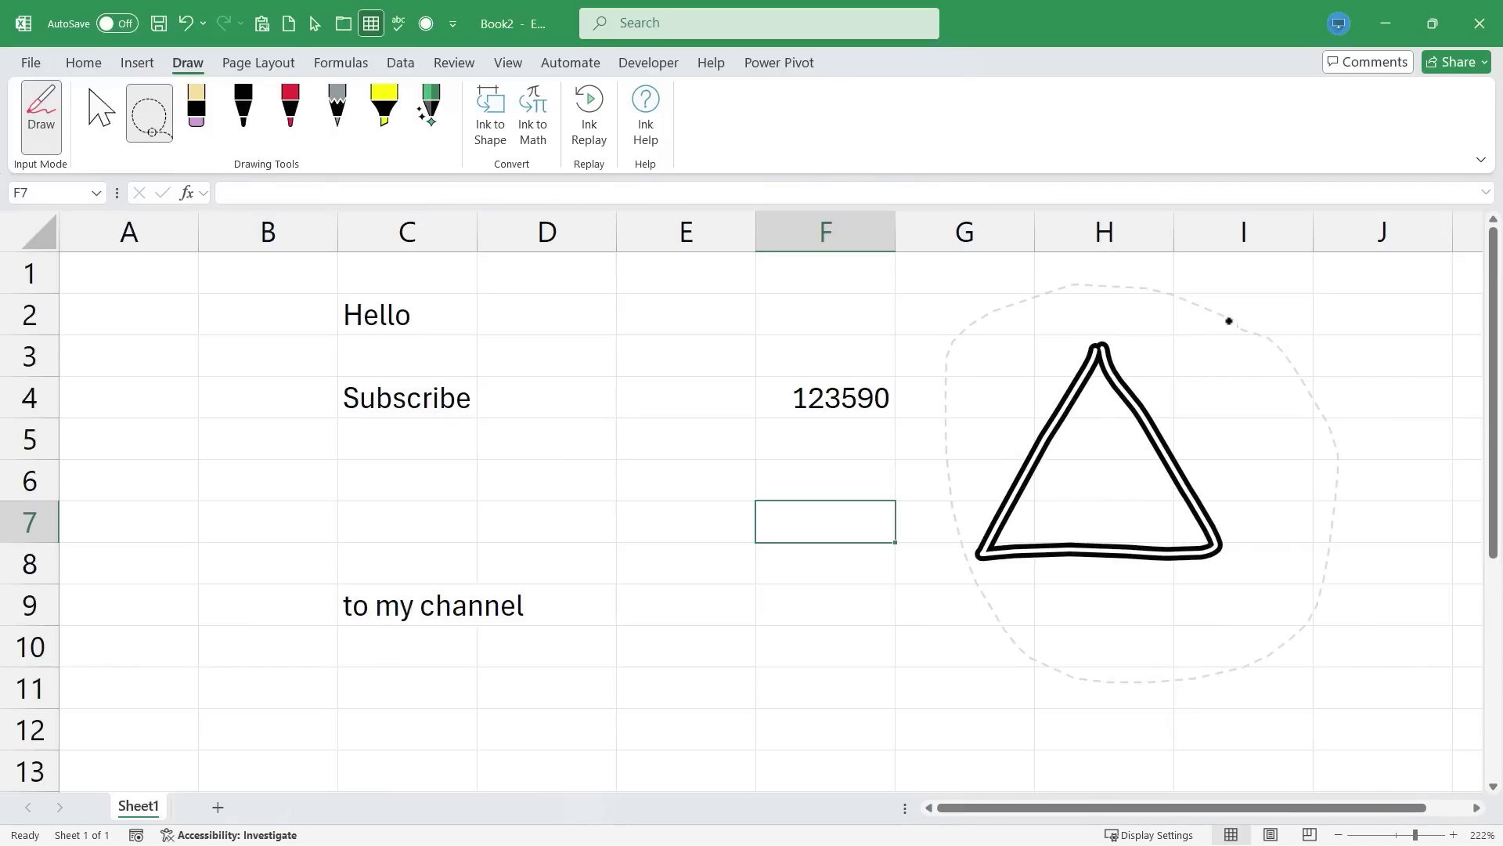
drag(1229, 321, 1229, 321)
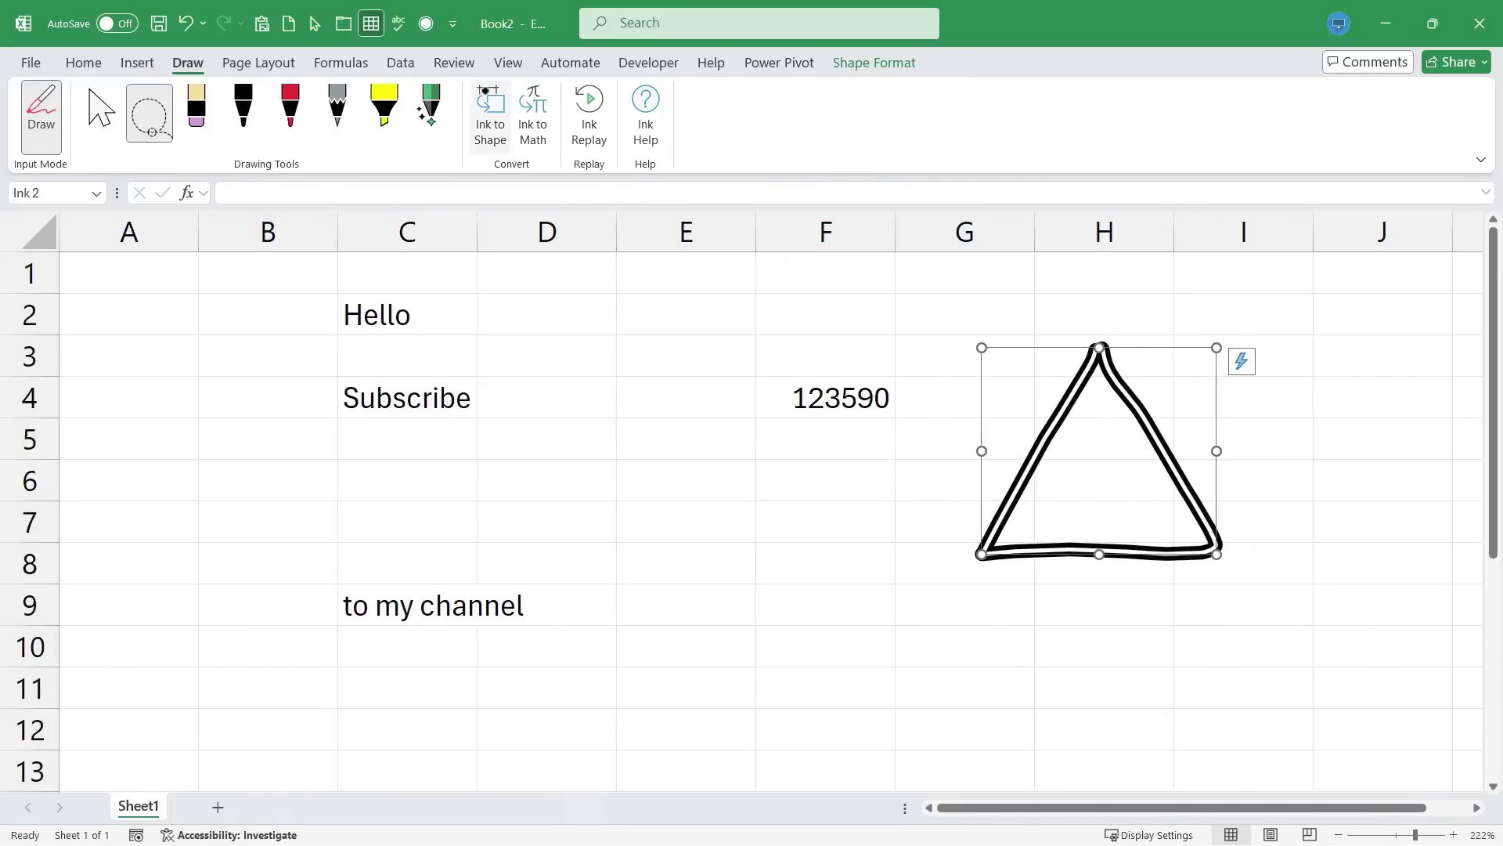
click(483, 111)
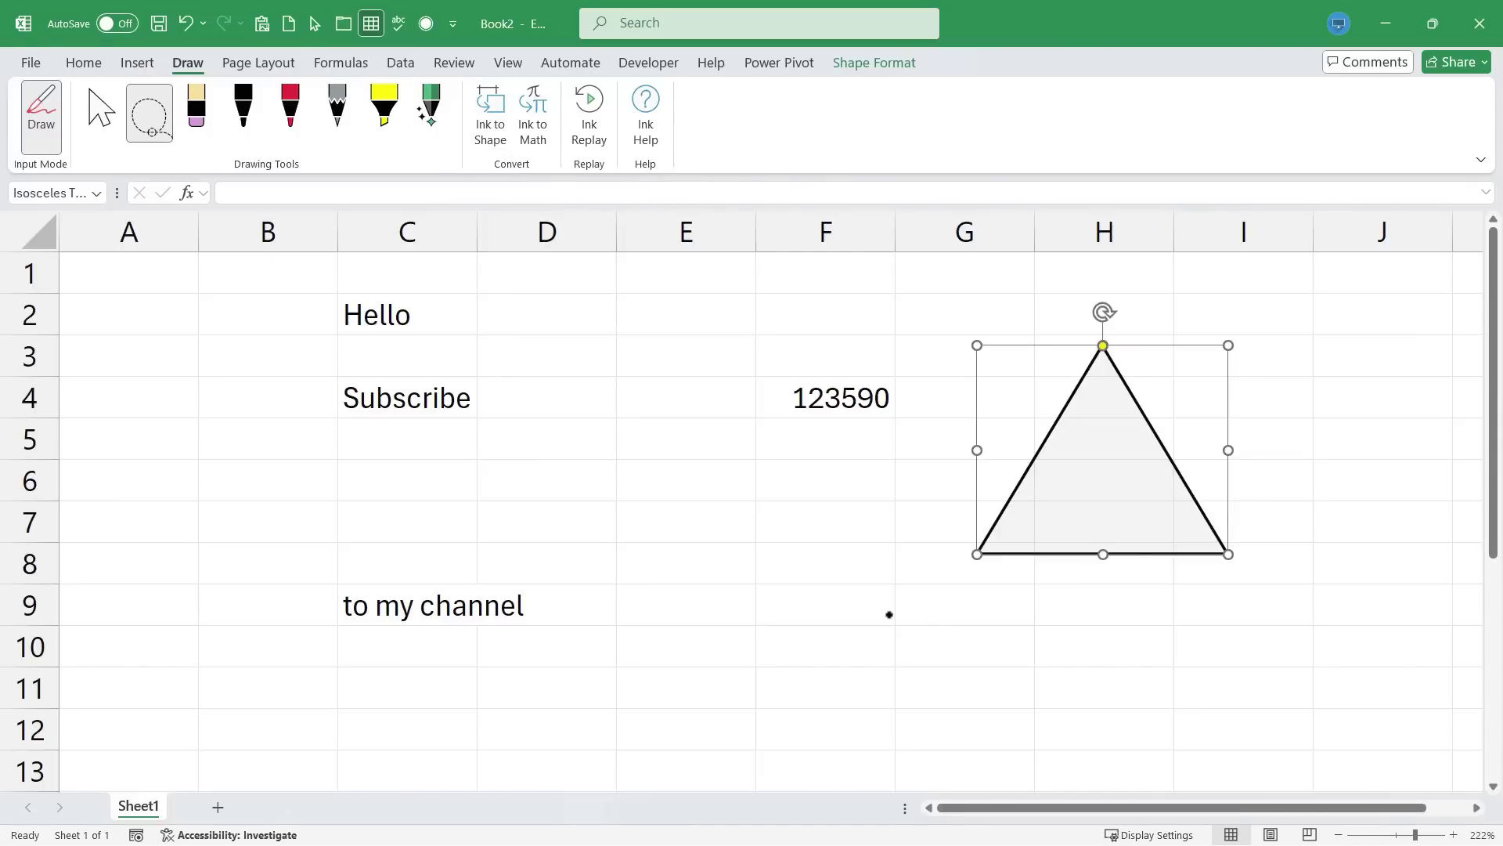
click(243, 110)
- Sketch a circle near column E, lasso-select it and turn it into a clean oval
mouse_move(675, 483)
mouse_down()
mouse_move(757, 465)
mouse_move(811, 579)
mouse_move(734, 472)
mouse_up()
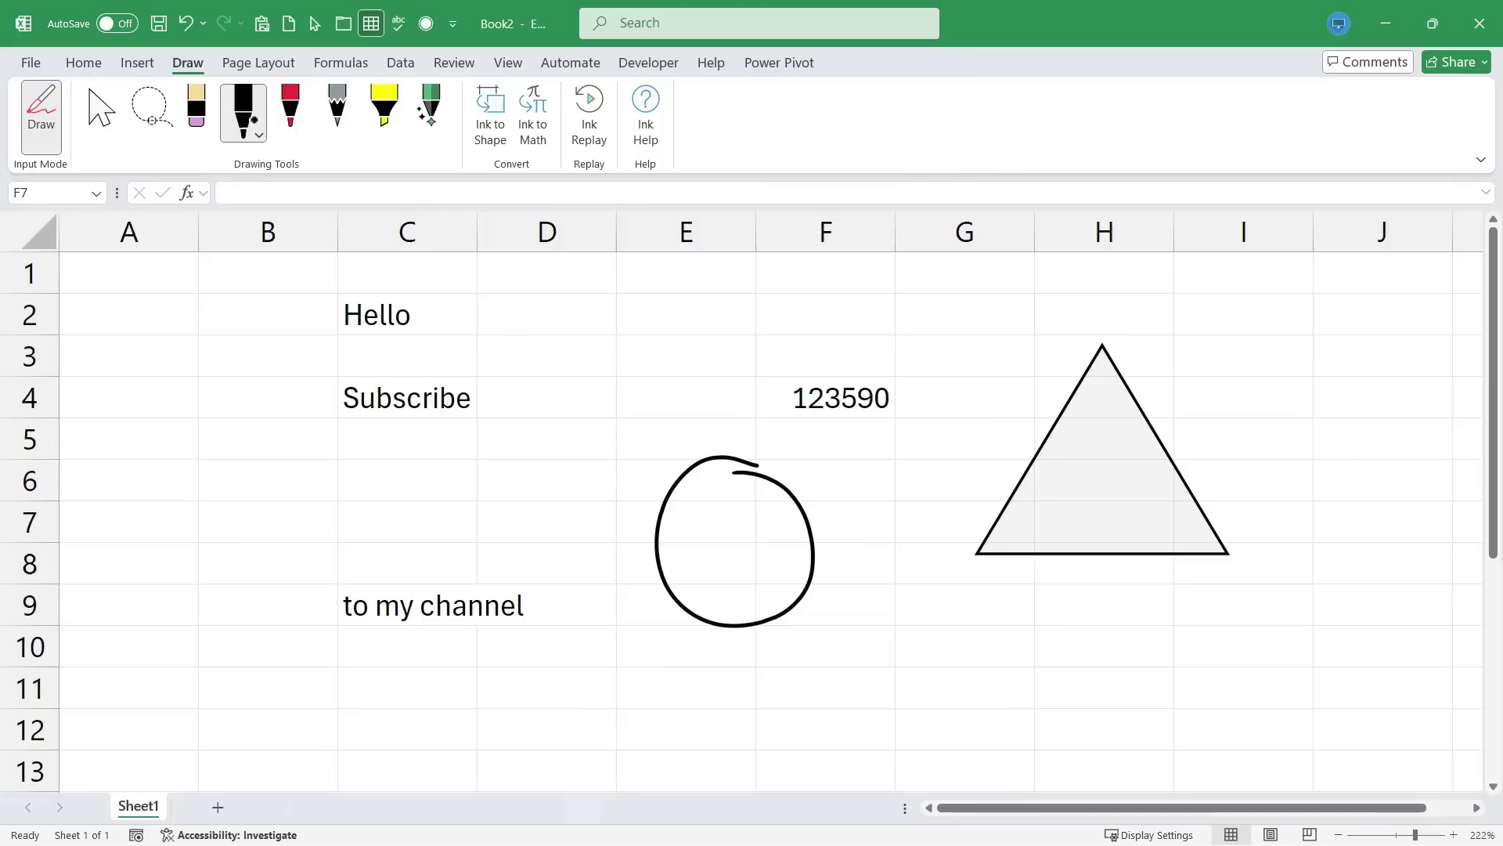
click(137, 120)
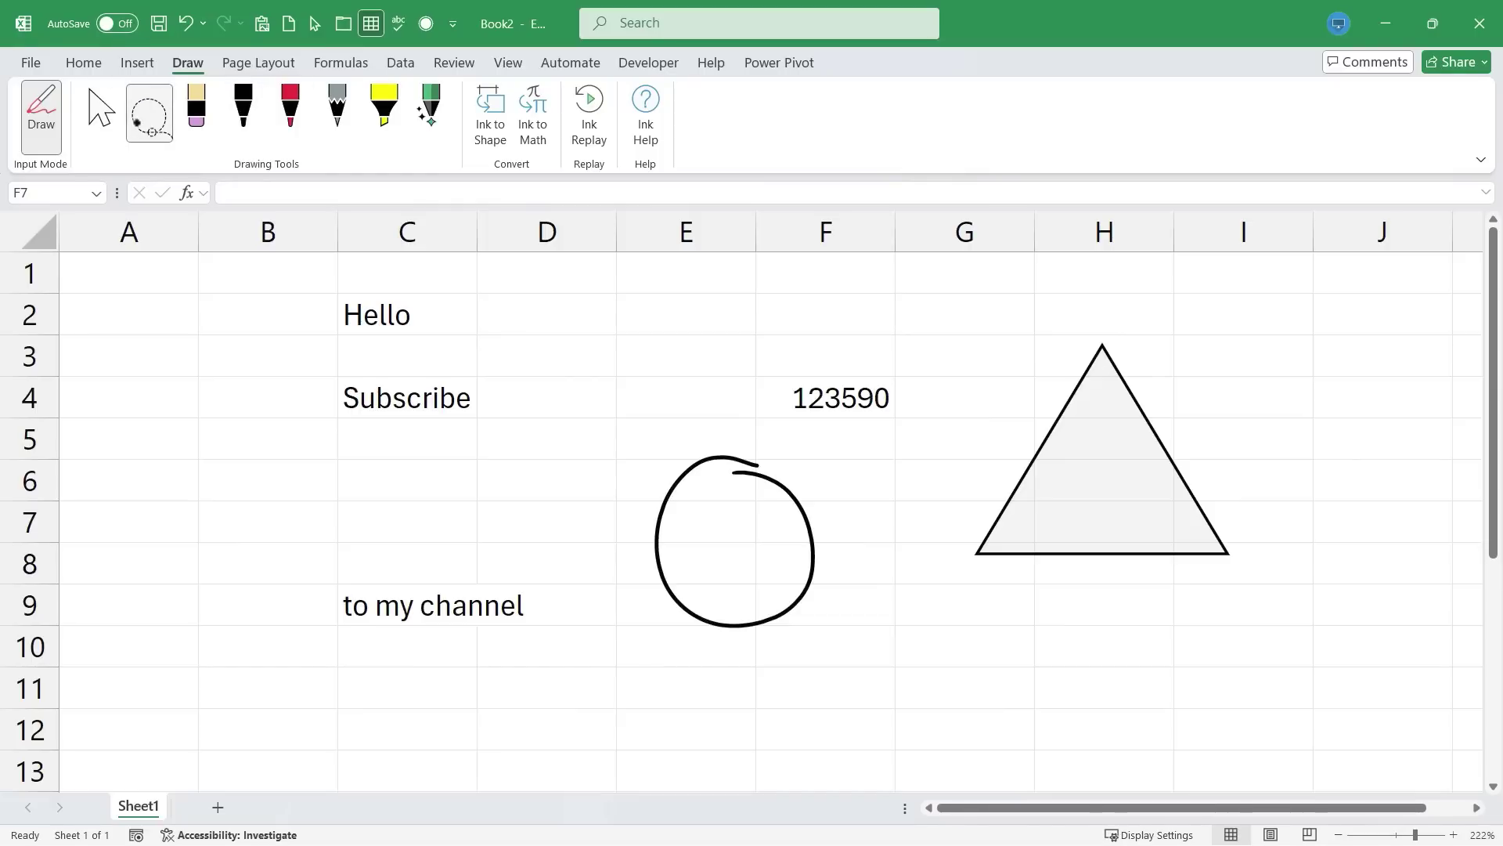
mouse_move(743, 429)
mouse_down()
mouse_move(621, 469)
mouse_move(785, 721)
mouse_move(908, 540)
mouse_up()
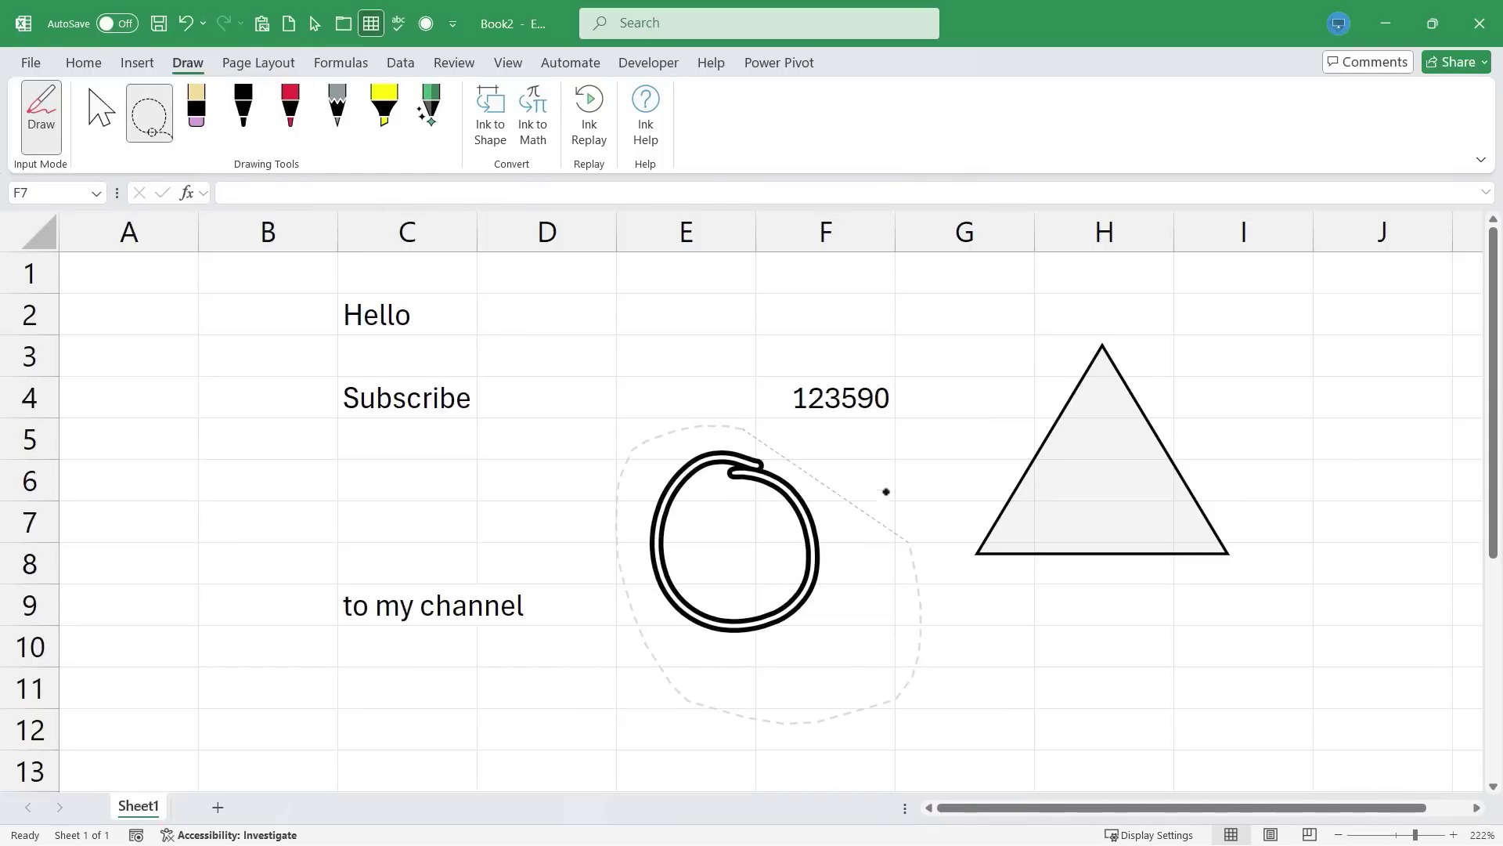
drag(700, 423, 689, 426)
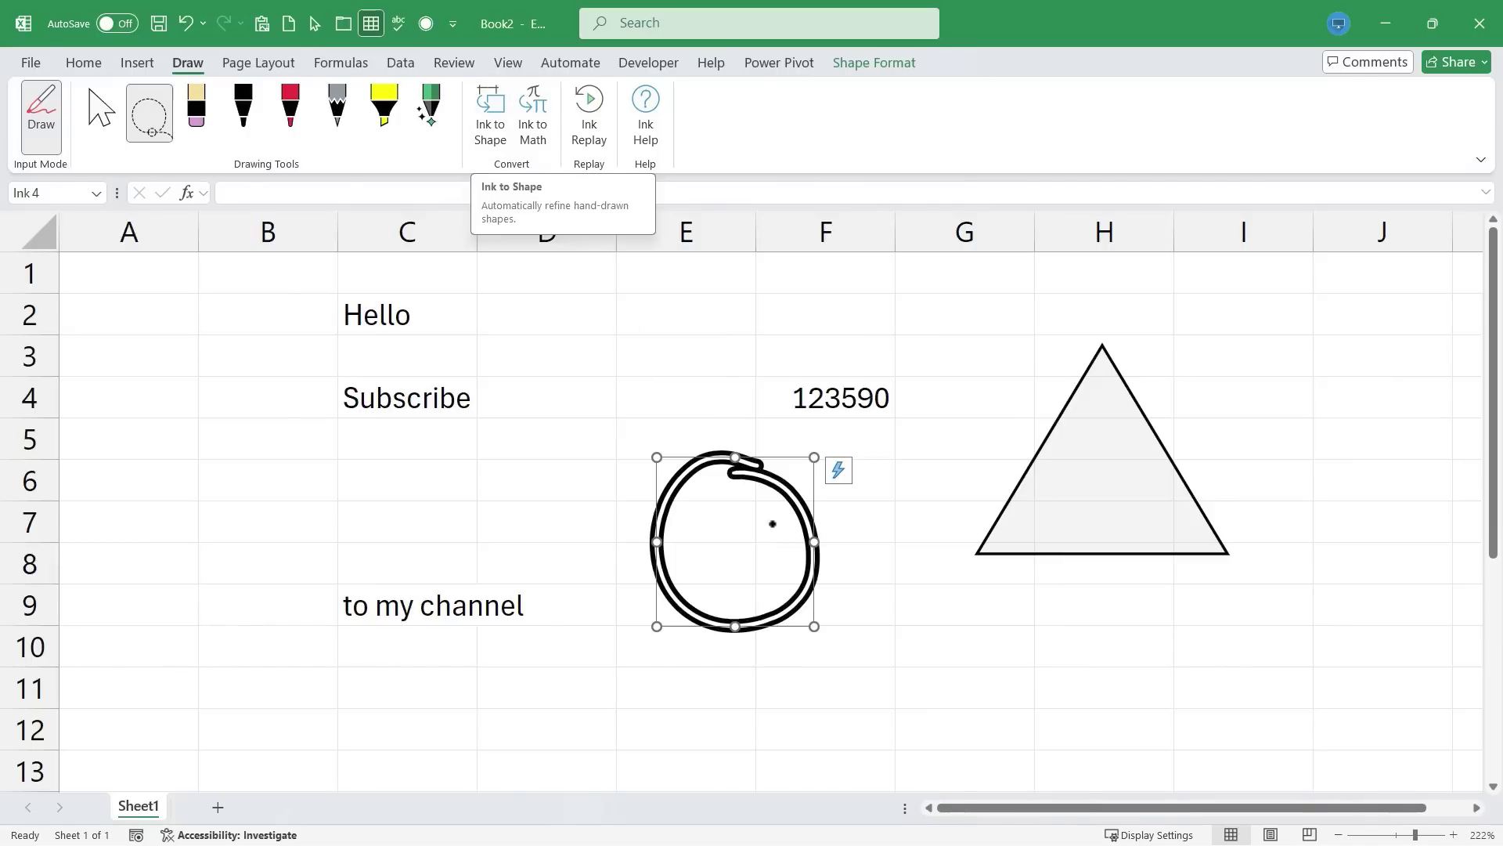
click(839, 471)
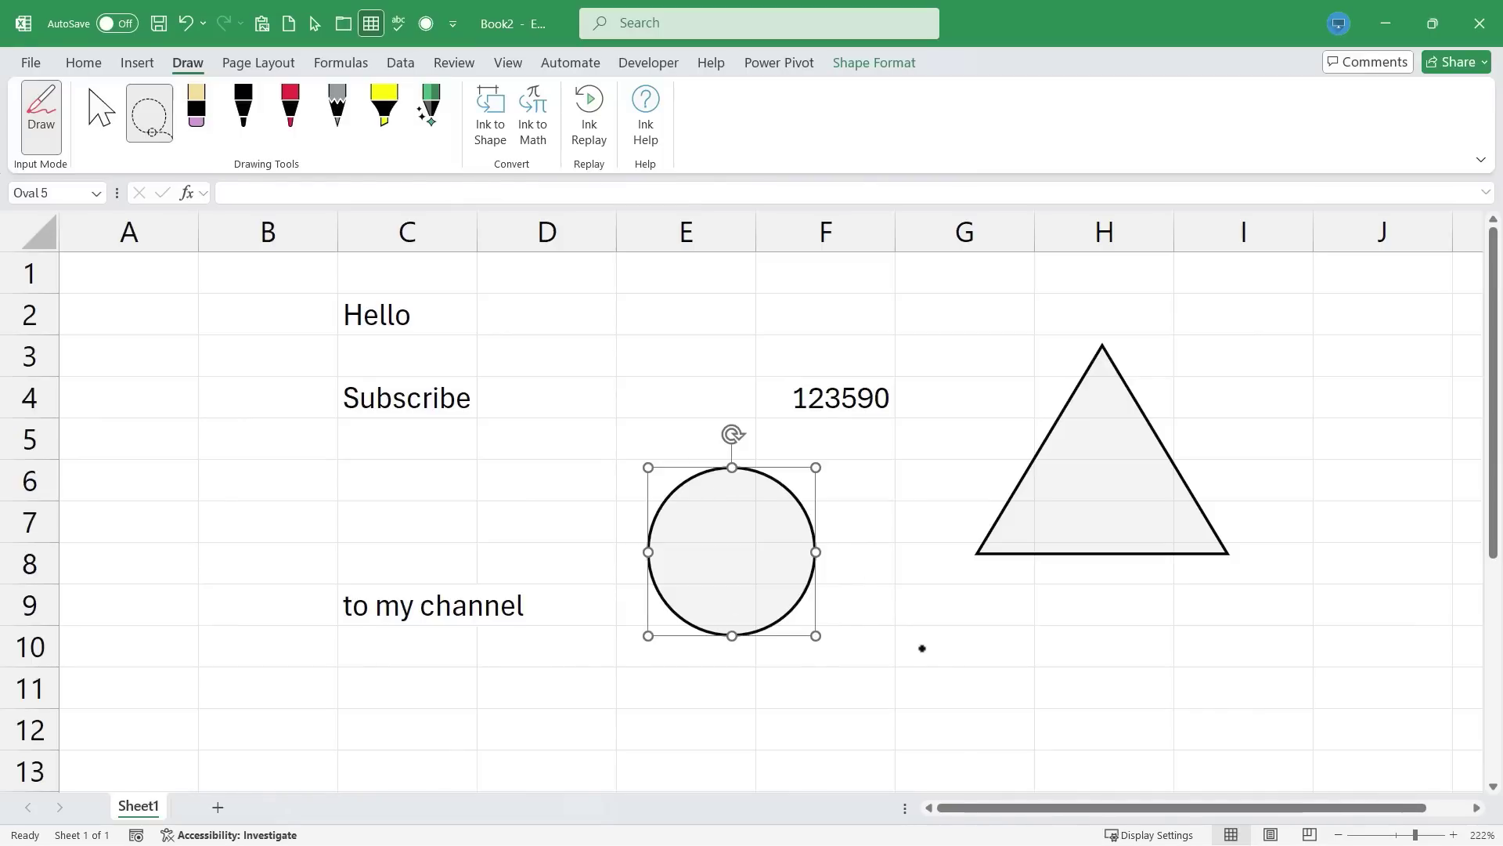
- Sketch a rectangle below the triangle and a square in column J, converting the rectangle to a clean shape
click(243, 110)
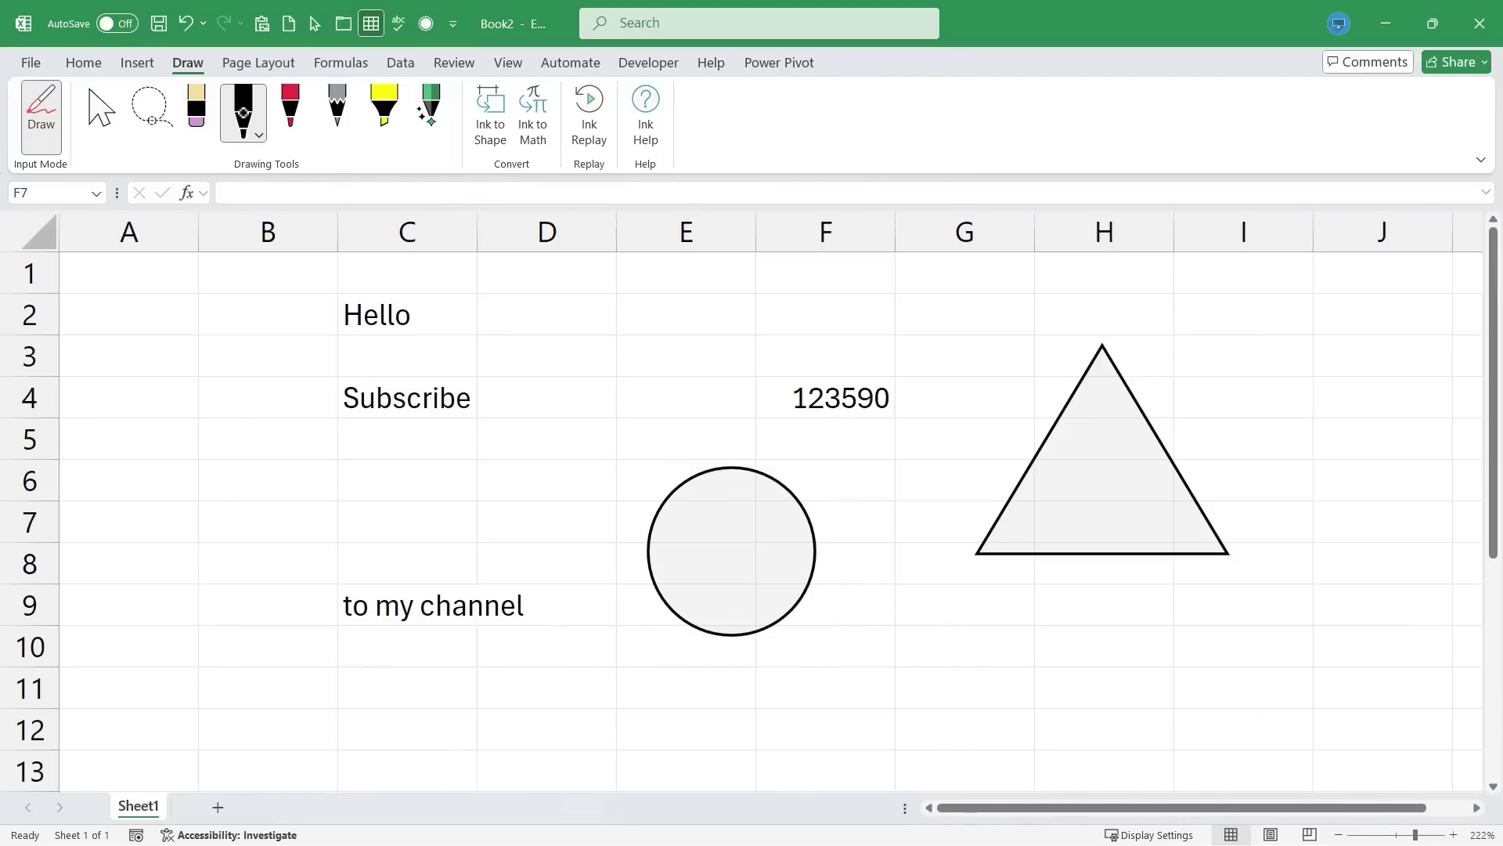
mouse_move(1123, 600)
mouse_down()
mouse_move(961, 678)
mouse_move(1157, 663)
mouse_move(1112, 598)
mouse_up()
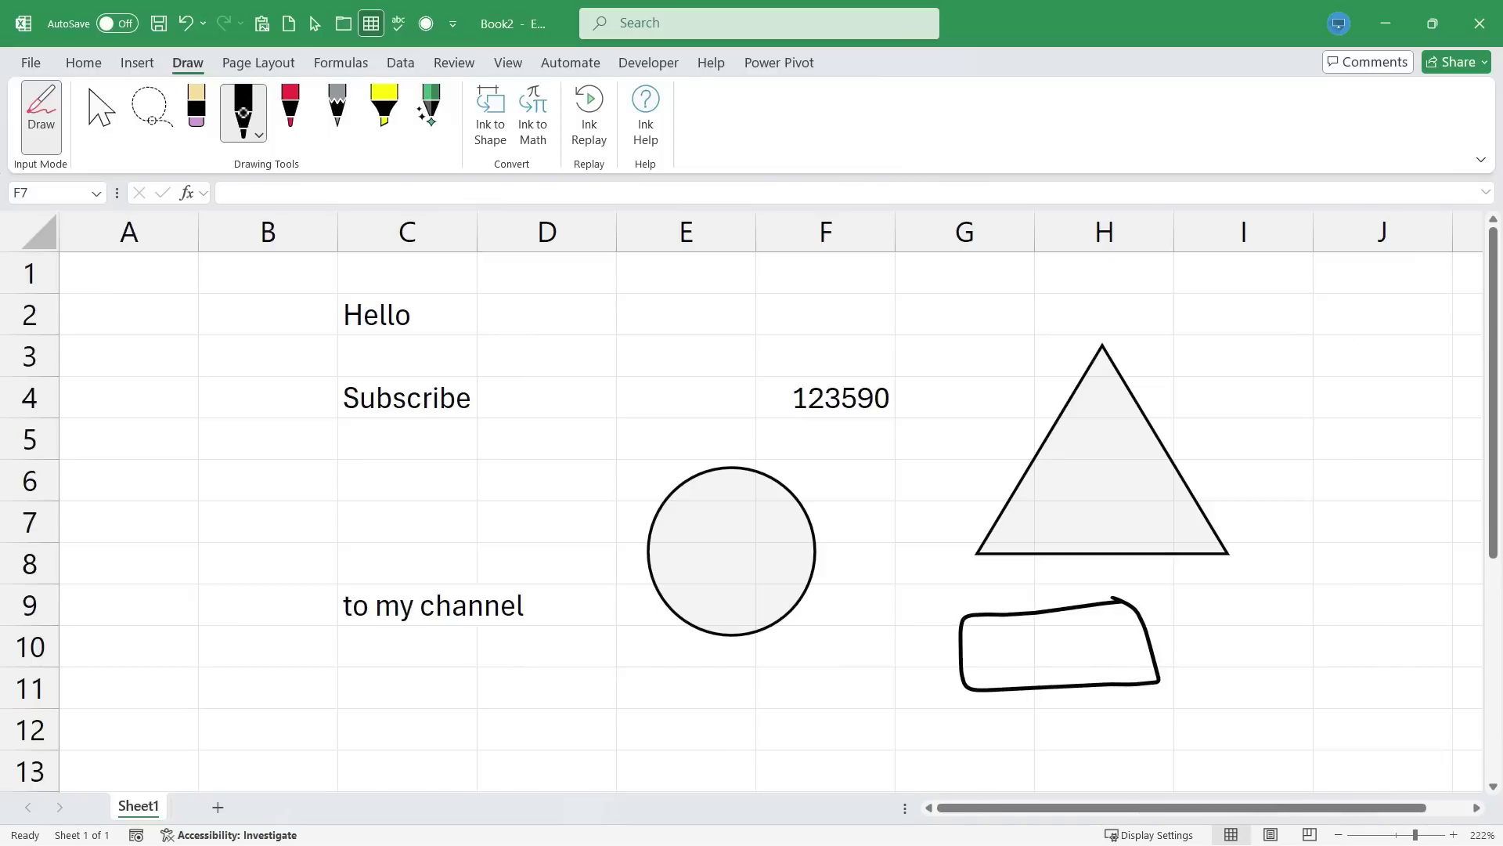
mouse_move(1350, 337)
mouse_down()
mouse_move(1327, 408)
mouse_move(1350, 338)
mouse_up()
click(149, 114)
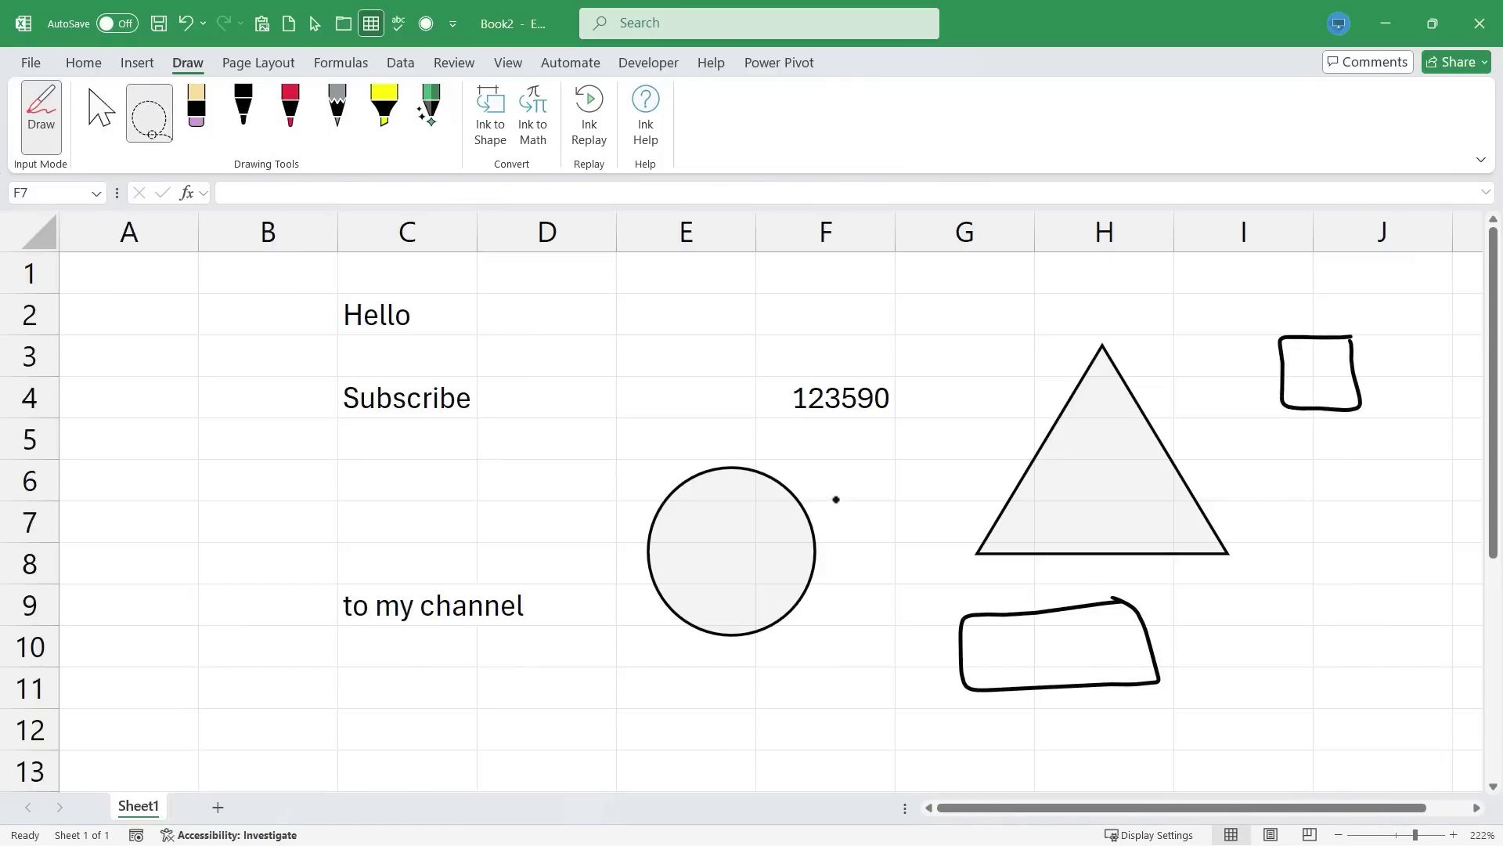
drag(887, 667, 1262, 681)
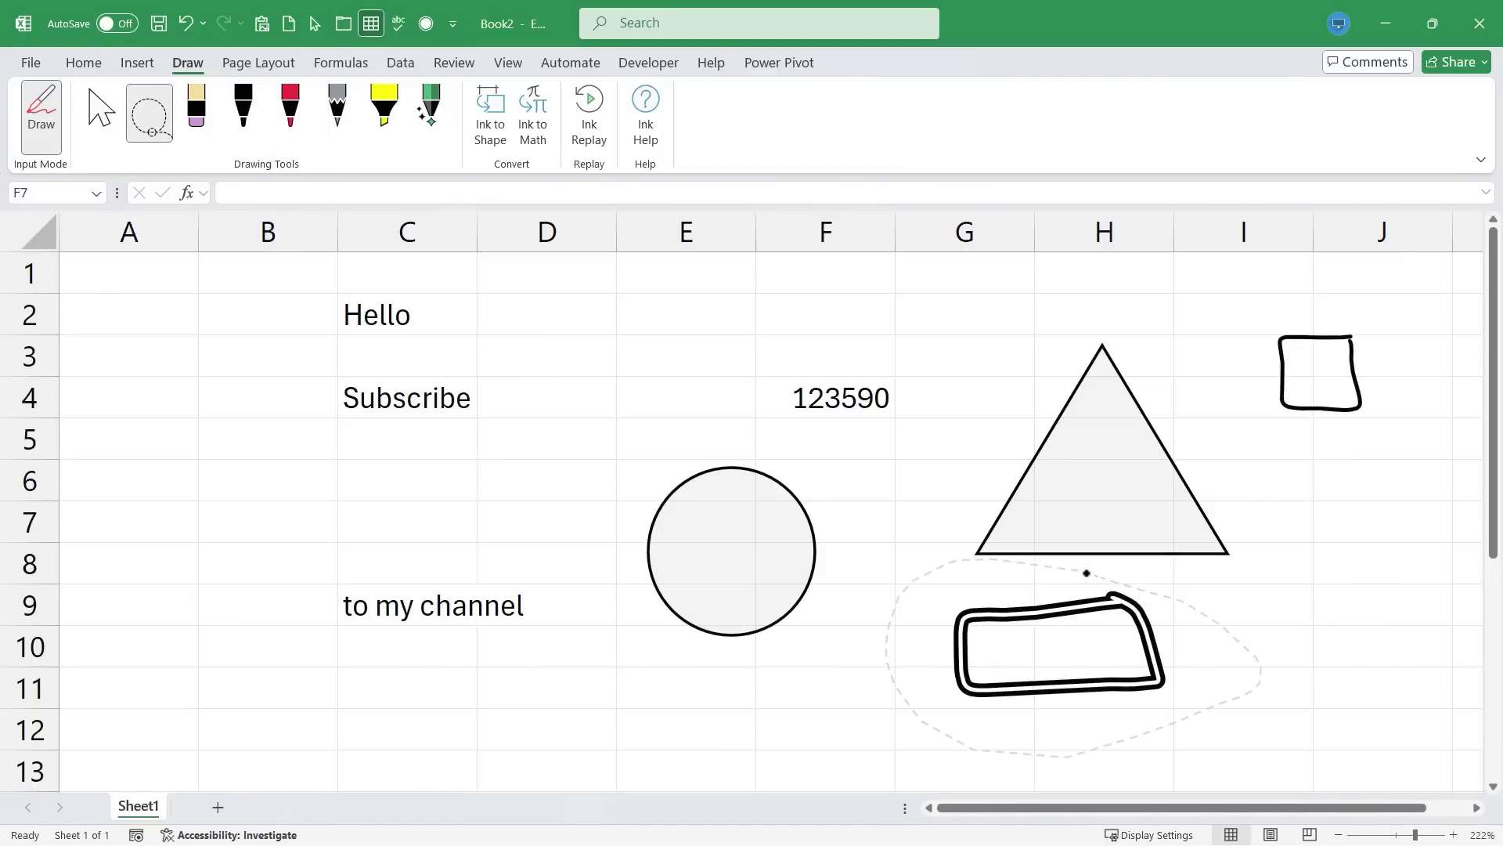
drag(1087, 573, 1084, 573)
click(1182, 605)
mouse_move(1363, 311)
mouse_down()
mouse_move(1278, 309)
mouse_move(1384, 415)
mouse_up()
drag(1355, 290, 1324, 297)
click(1386, 350)
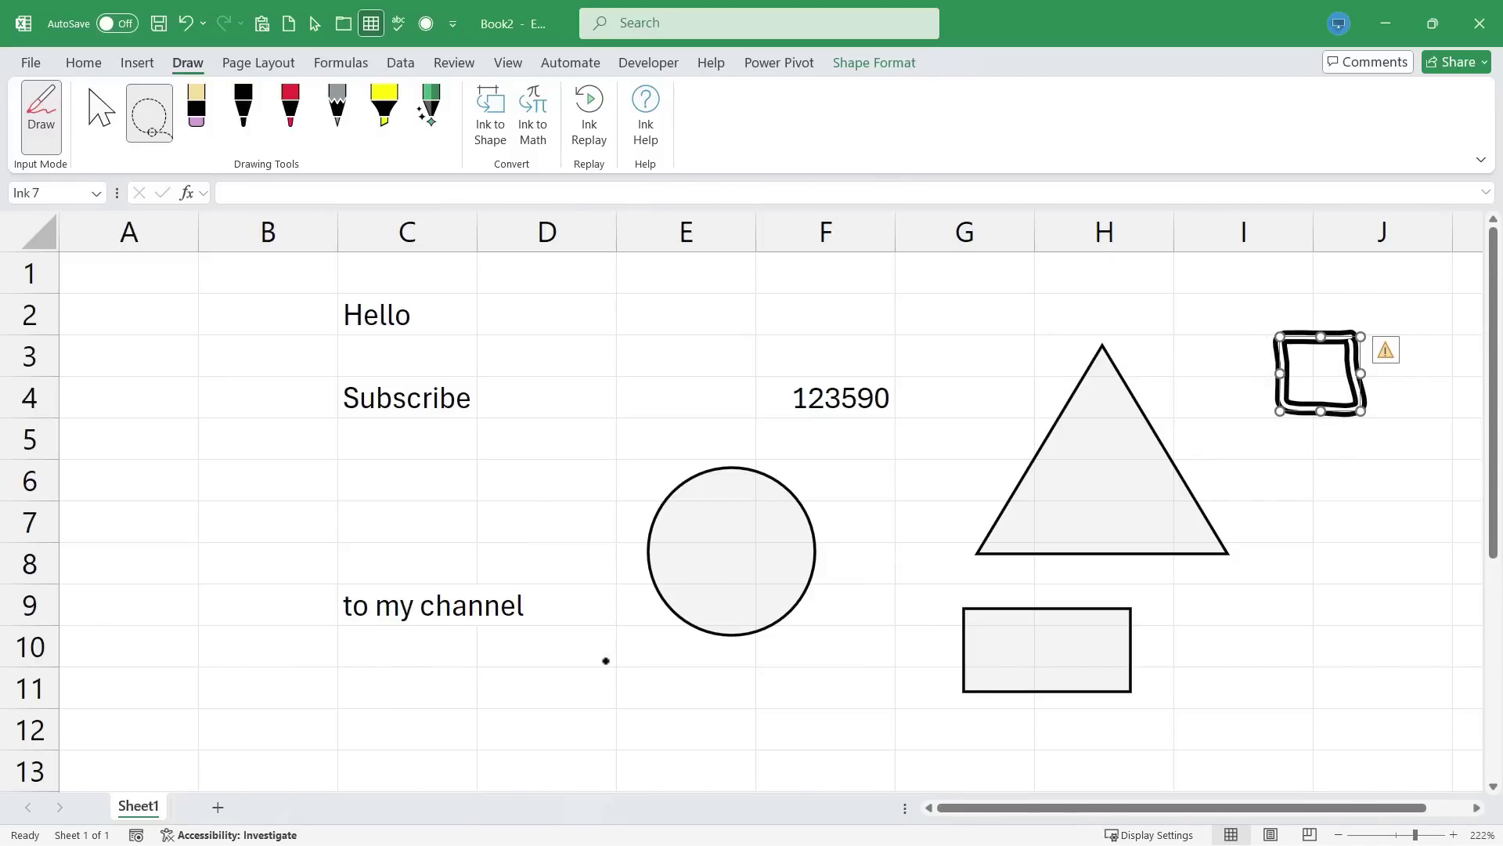
- Sketch two more squares in column J and convert the middle one into a neat square
click(243, 109)
mouse_move(1292, 470)
mouse_down()
mouse_move(1360, 541)
mouse_move(1334, 473)
mouse_up()
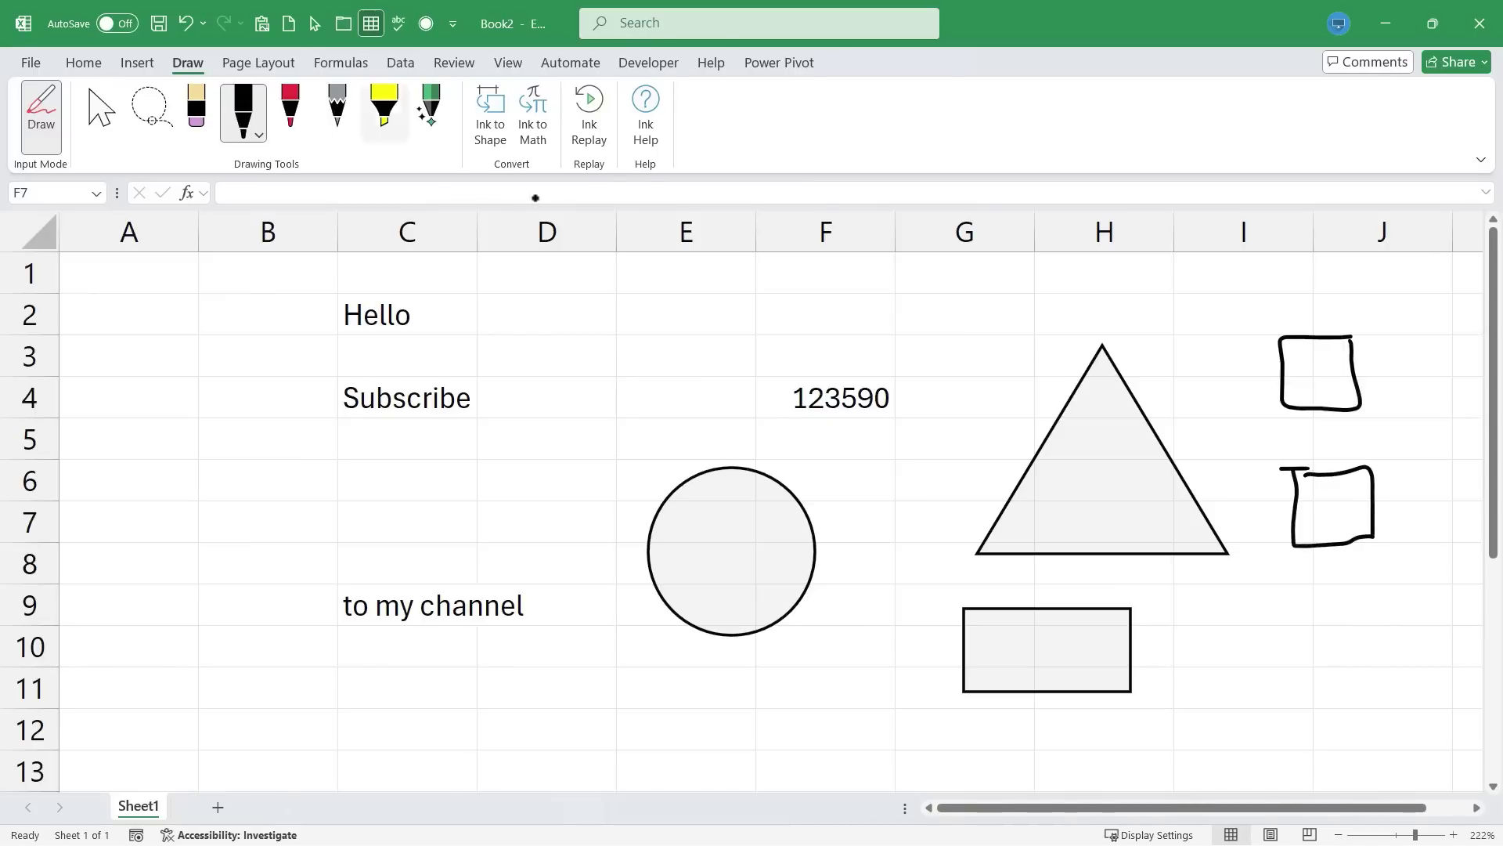
mouse_move(1295, 599)
mouse_down()
mouse_move(1392, 672)
mouse_move(1306, 597)
mouse_up()
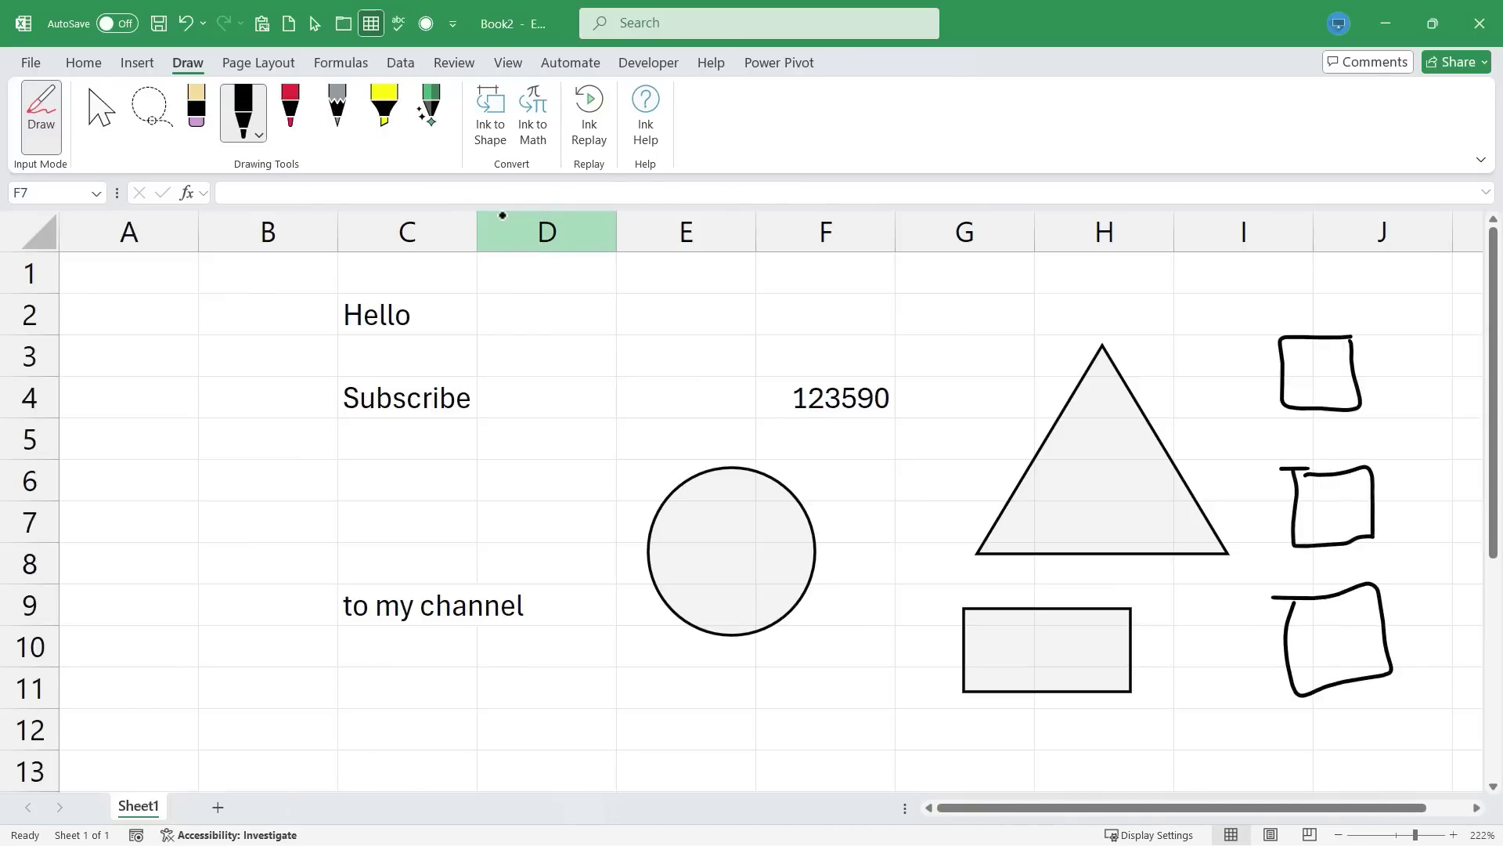
click(149, 114)
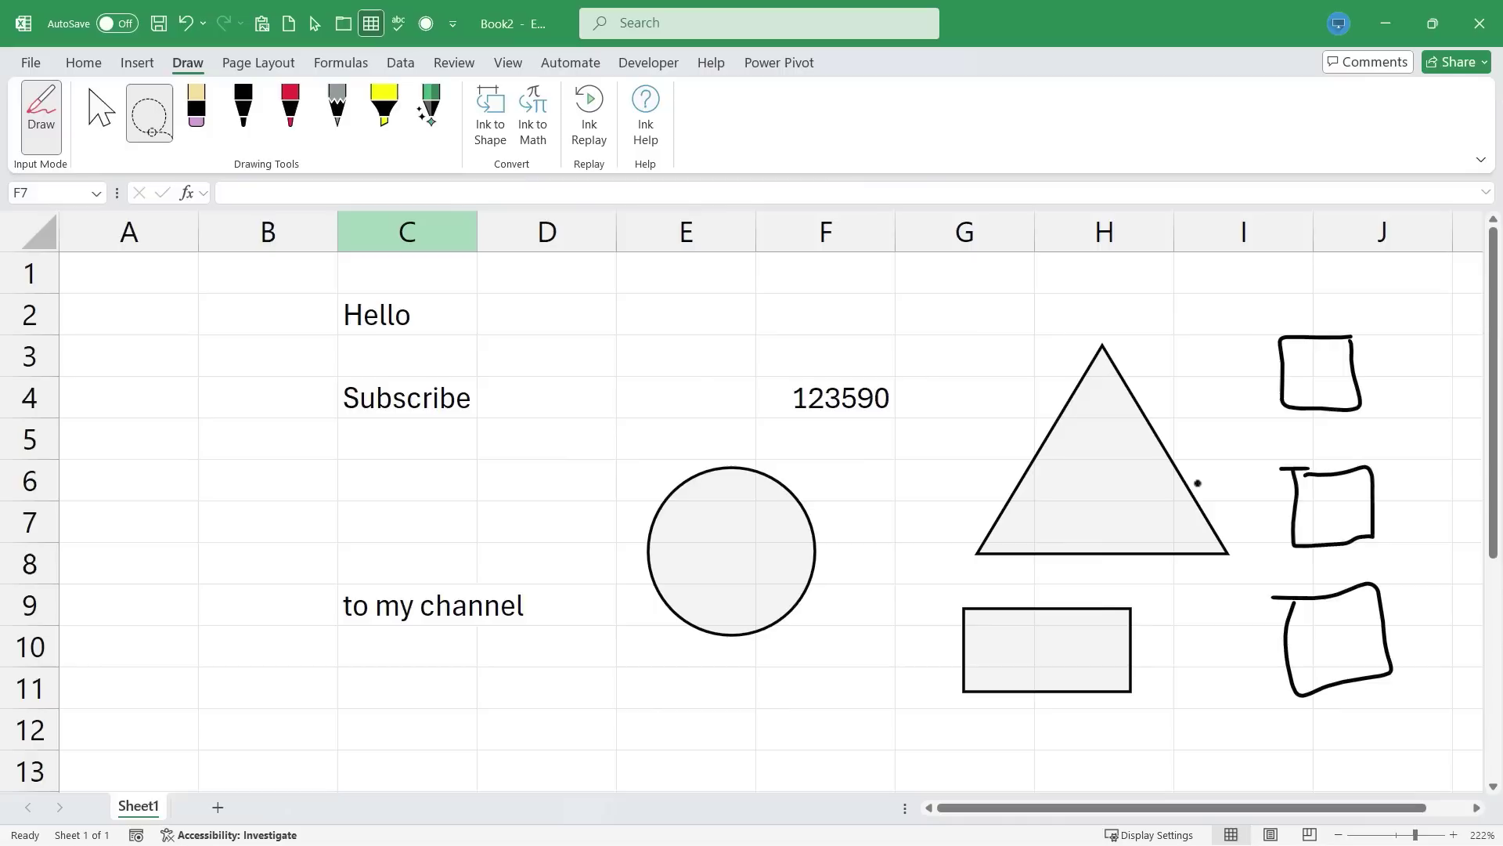
mouse_move(1388, 574)
mouse_down()
mouse_move(1419, 610)
mouse_move(1371, 568)
mouse_up()
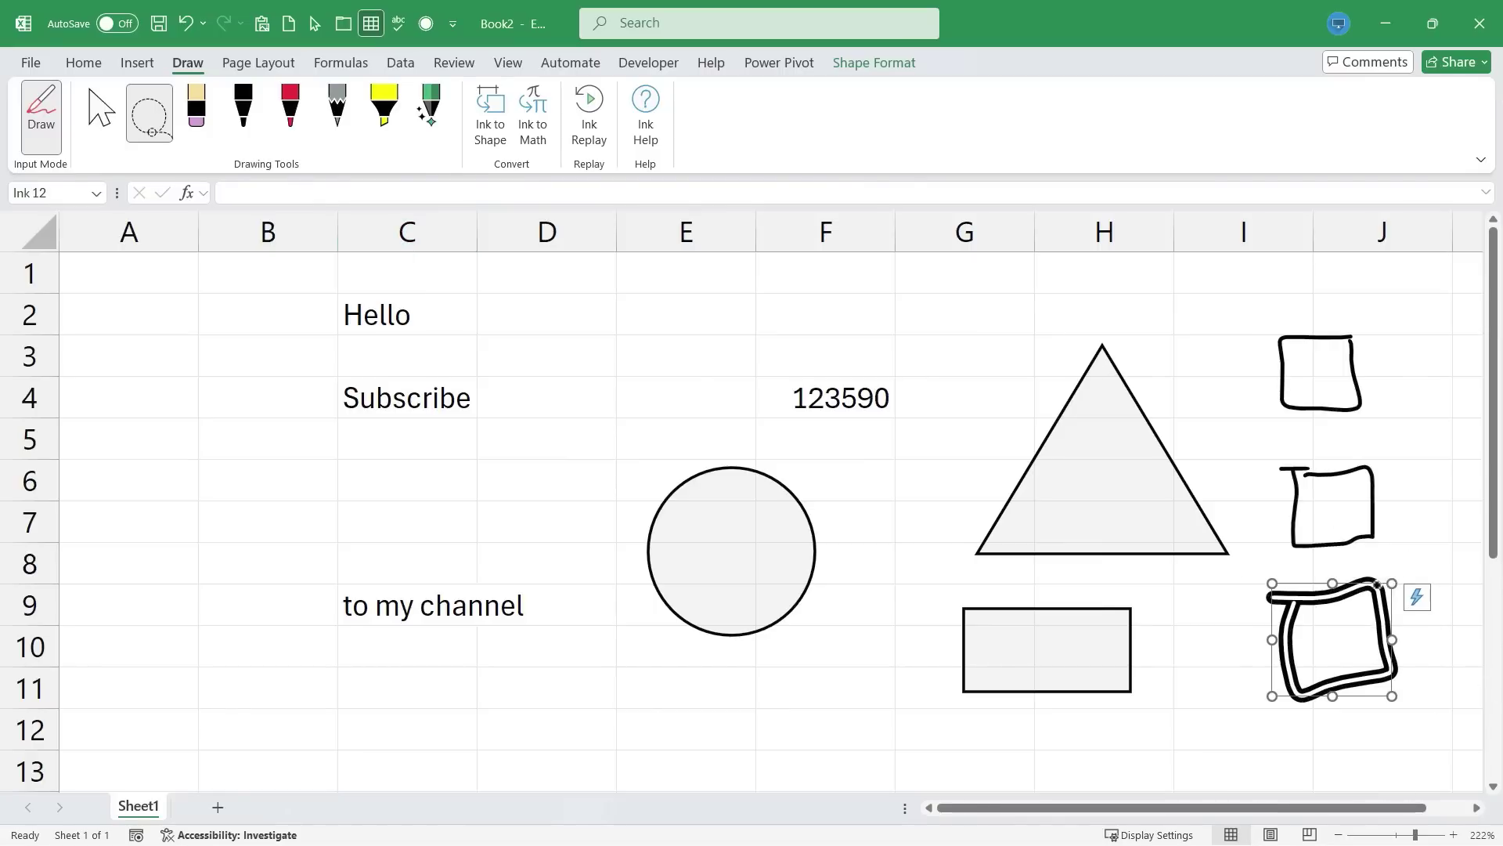
click(1417, 597)
drag(1369, 443, 1365, 425)
click(1403, 480)
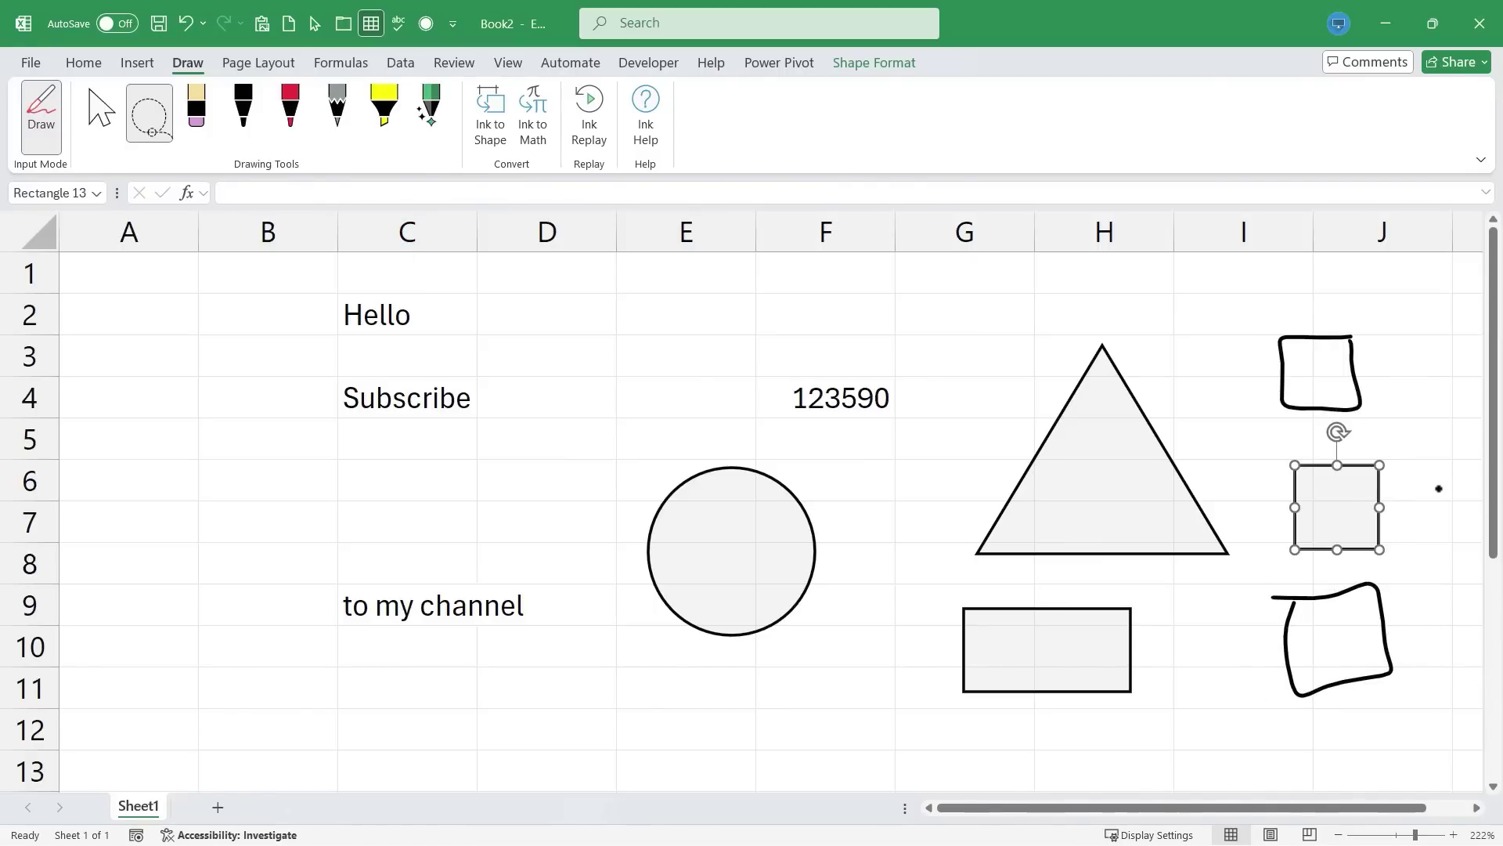
- Handwrite Σ in Ink to Math and insert it into the neat square
click(532, 114)
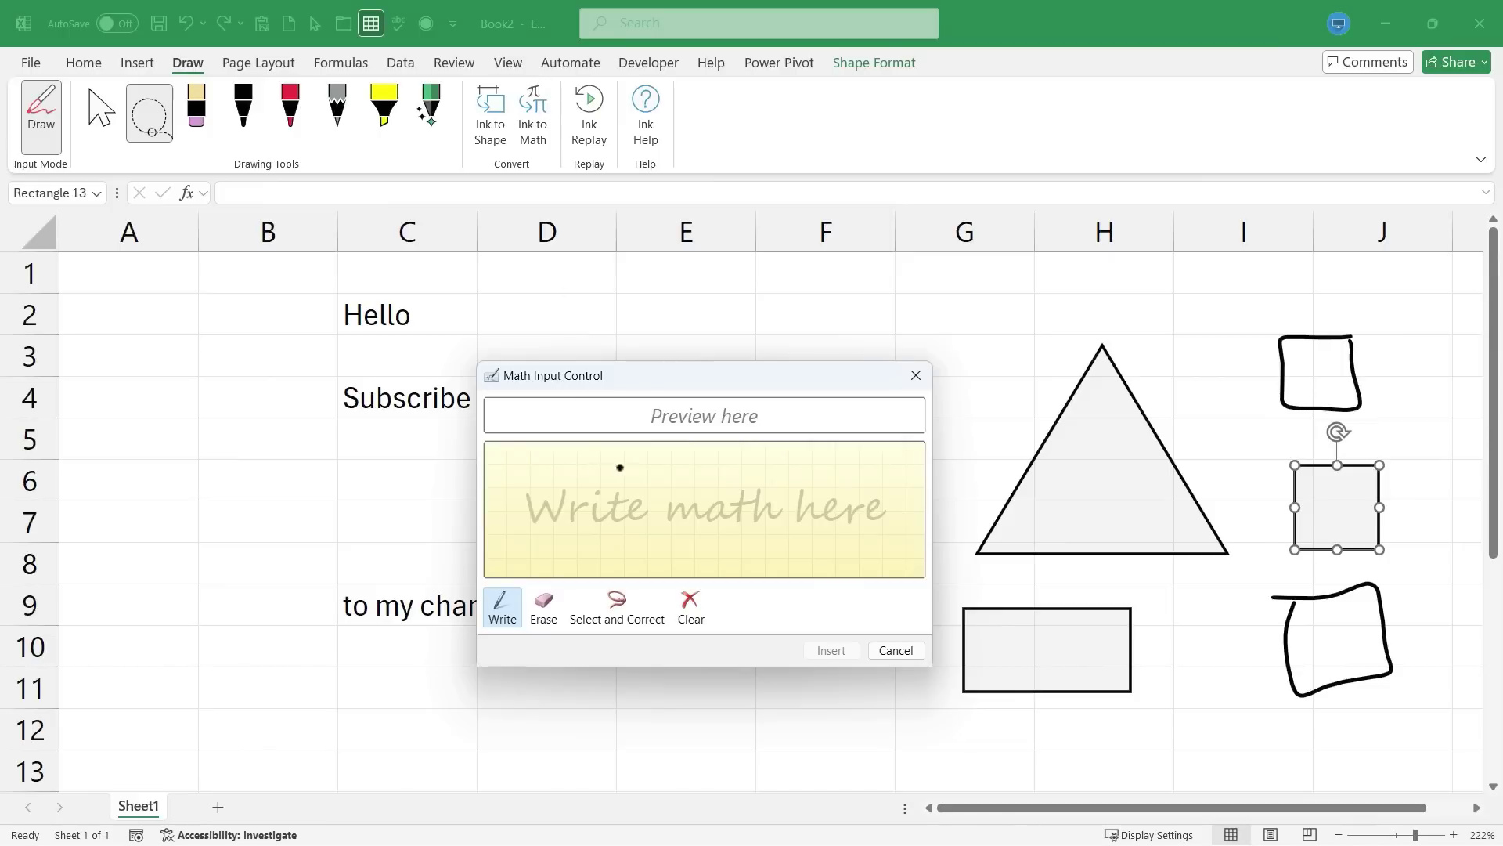
drag(619, 467, 630, 456)
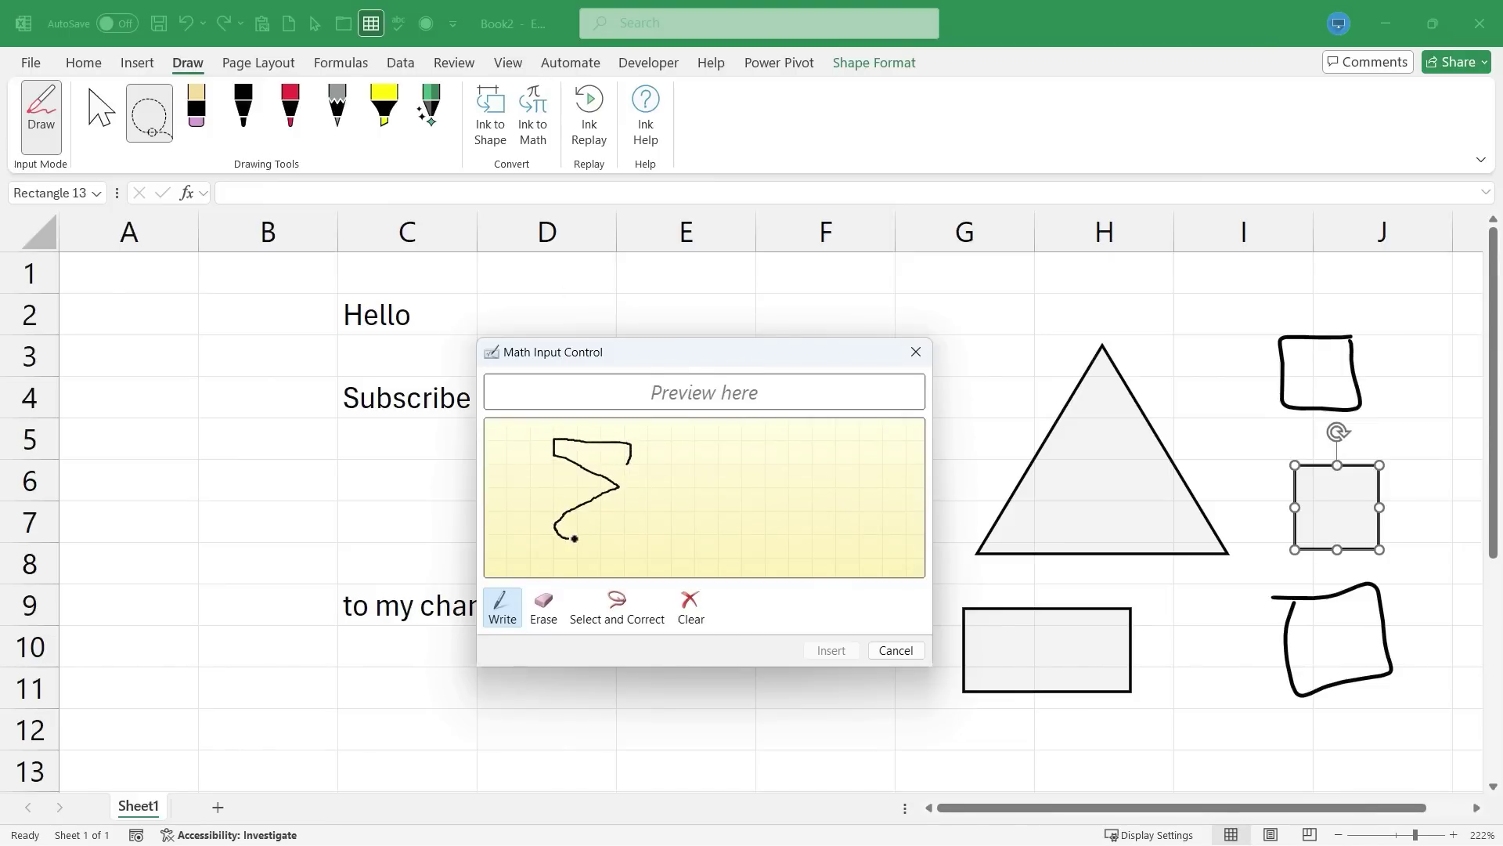
drag(575, 539, 625, 539)
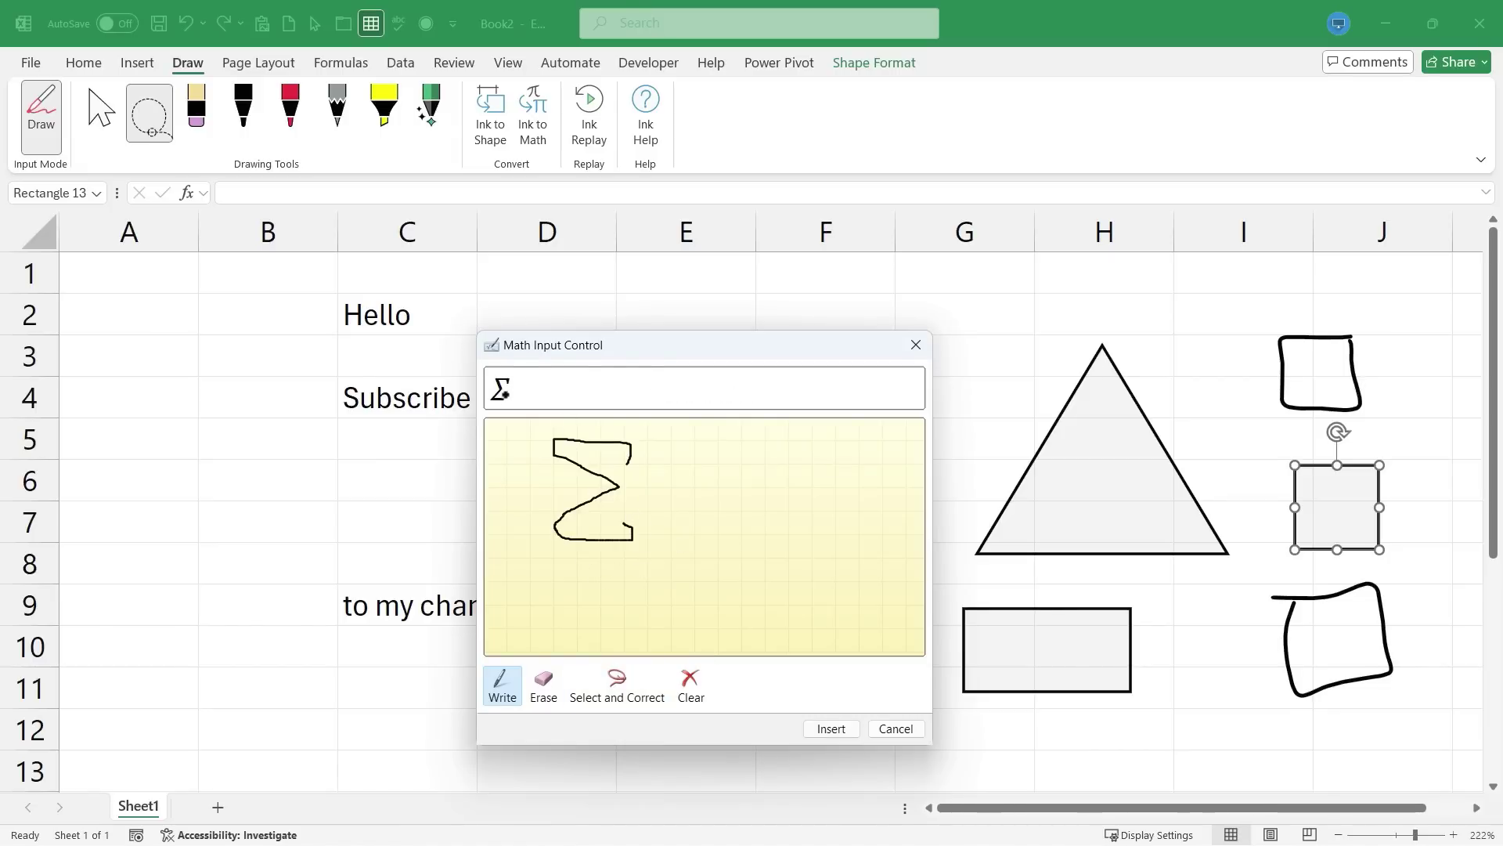
mouse_move(669, 348)
mouse_down()
mouse_move(637, 332)
mouse_move(648, 339)
mouse_up()
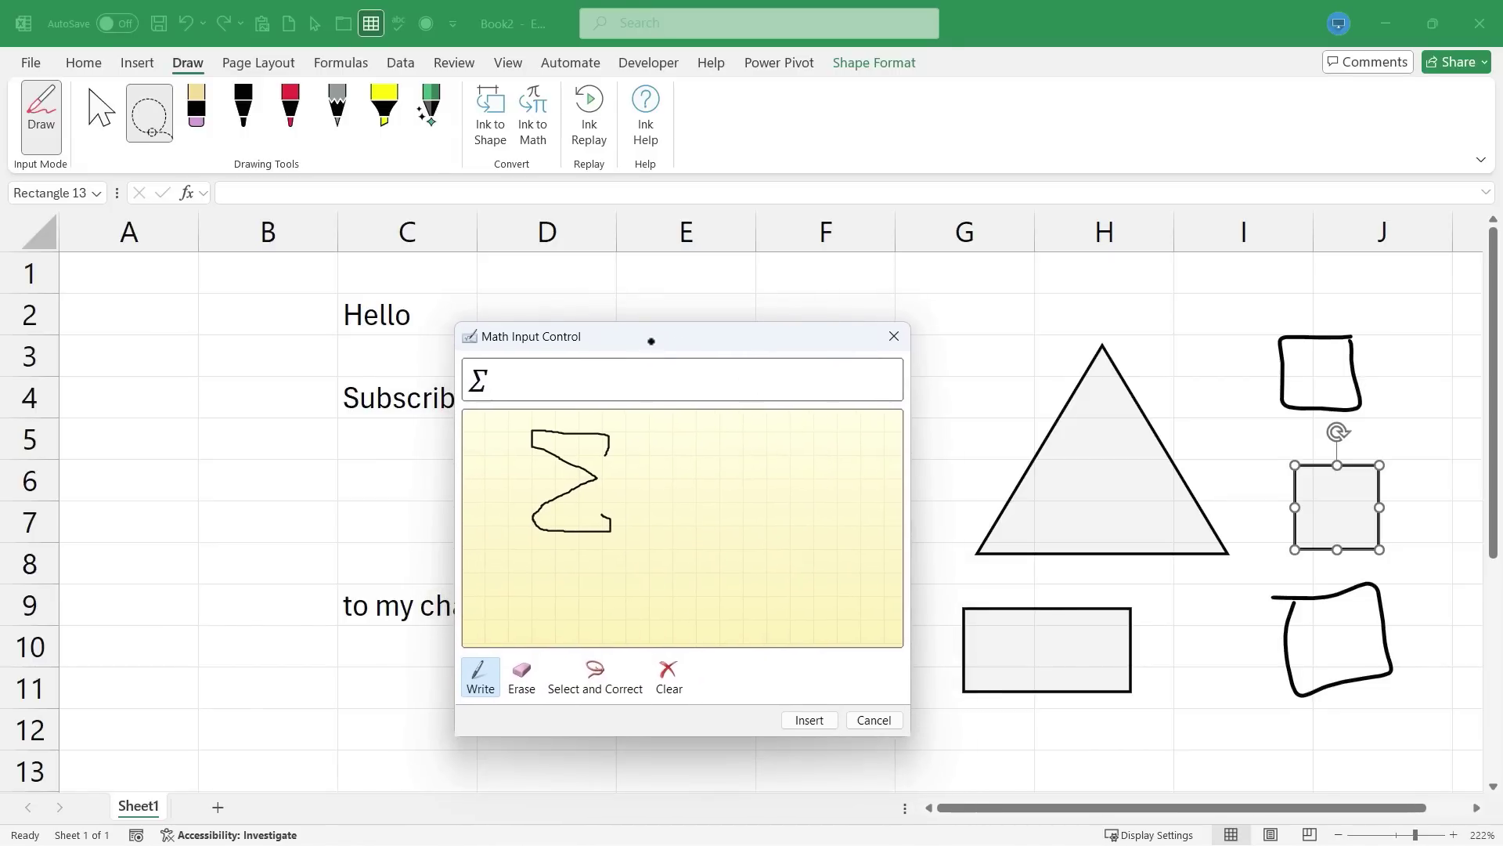
click(813, 719)
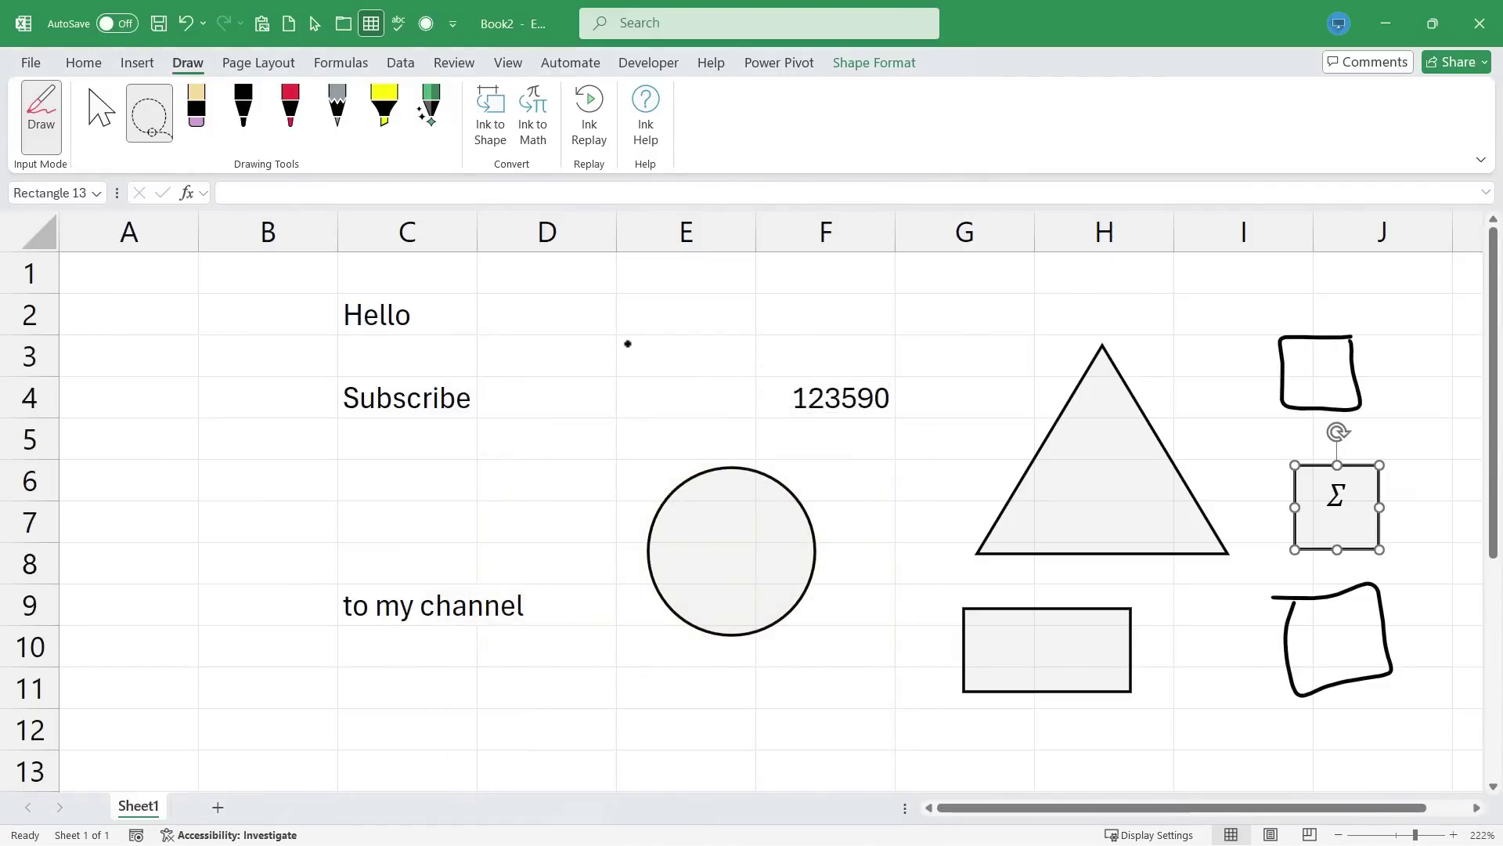
key(Escape)
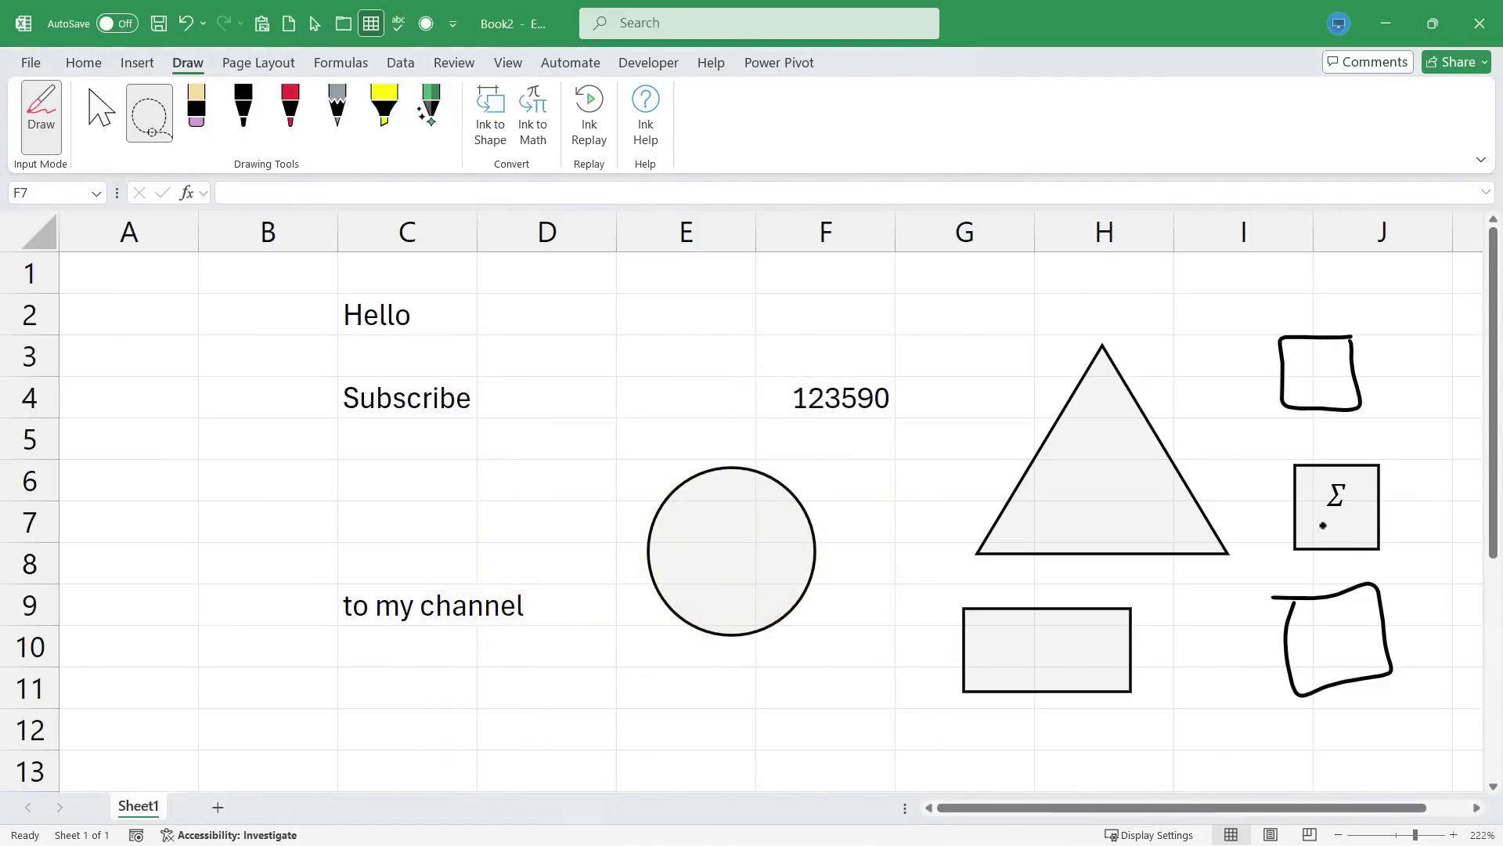
- Write π in Ink to Math and insert it above the circle
click(534, 113)
drag(568, 450, 579, 511)
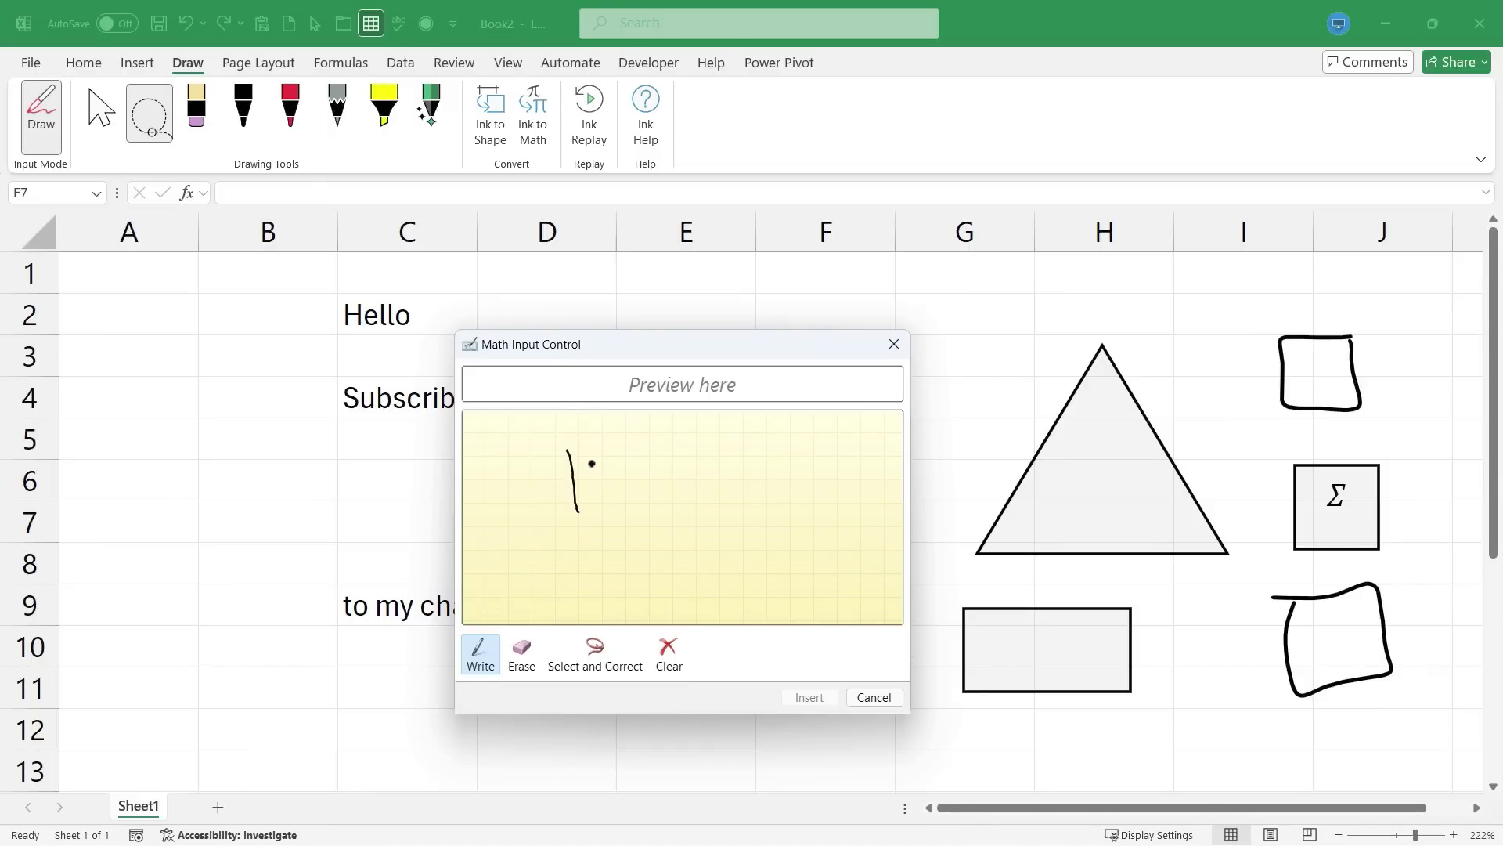
drag(599, 456, 623, 512)
drag(545, 457, 646, 464)
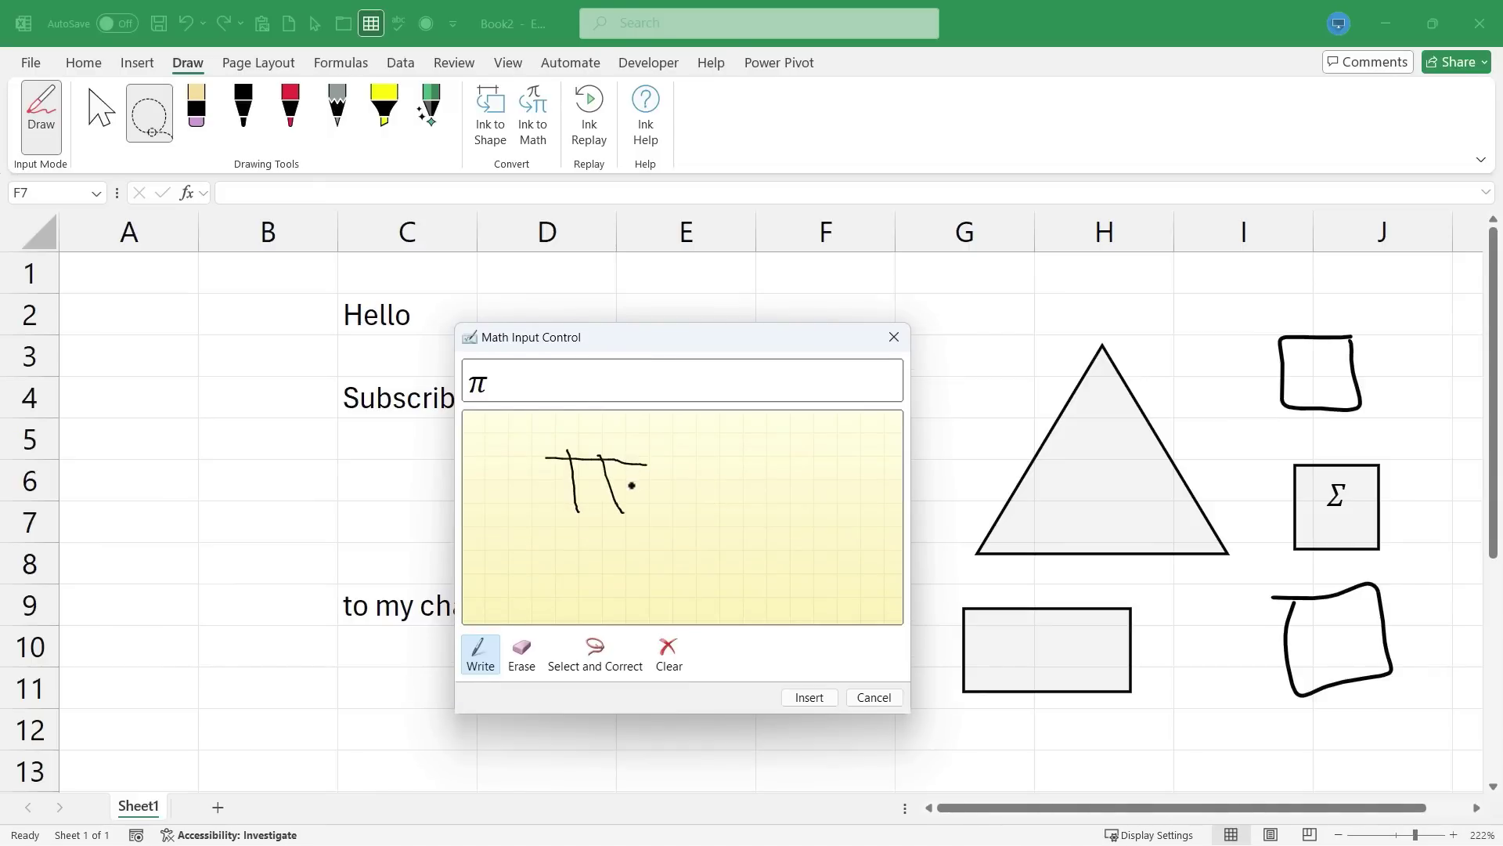
click(810, 697)
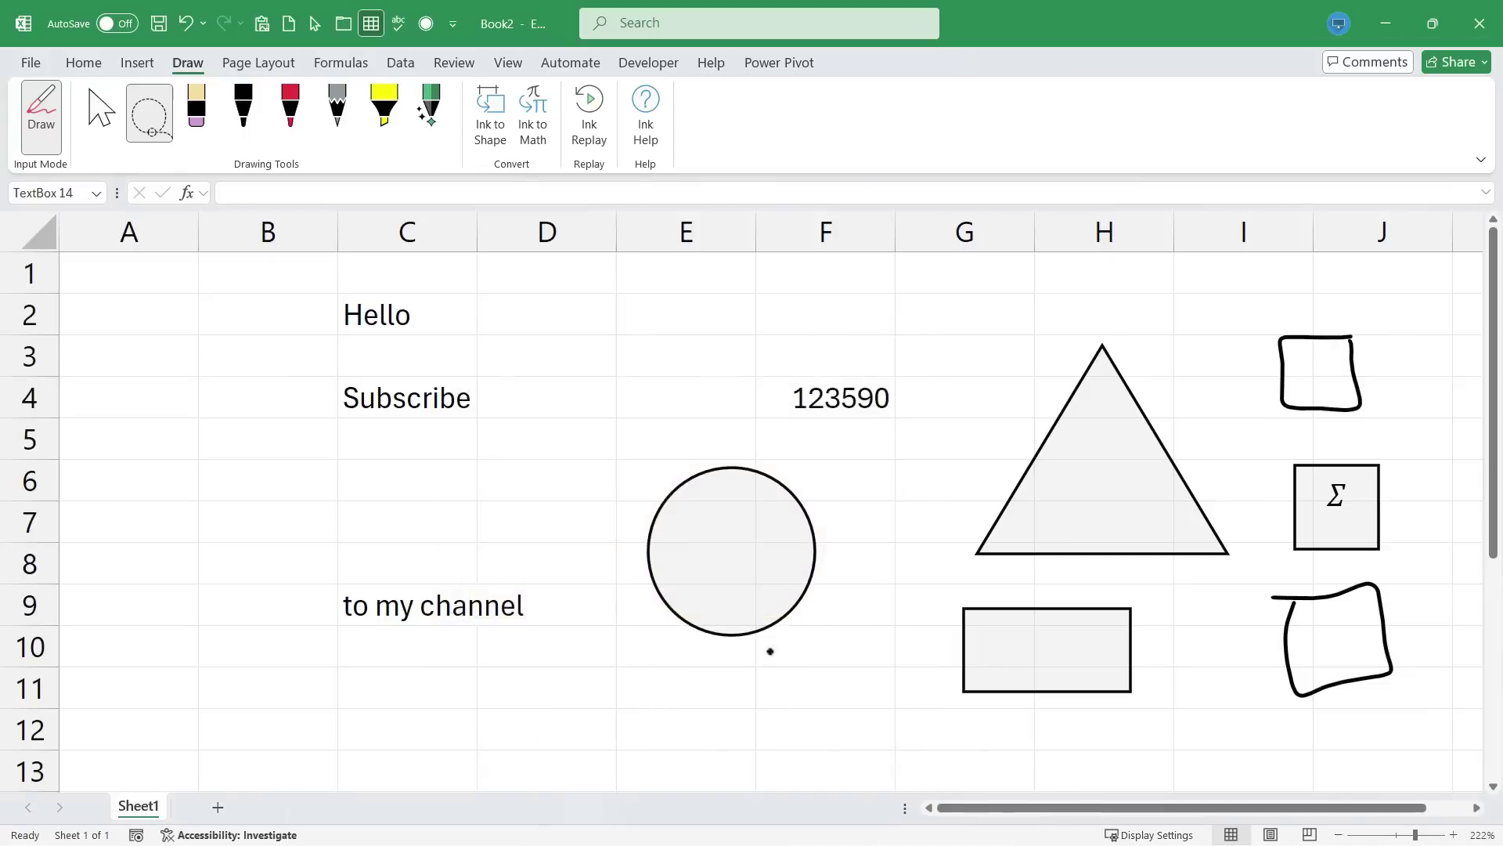
- Write a square-root sign in Ink to Math and insert it beside π
click(533, 113)
mouse_move(521, 450)
mouse_down()
mouse_move(564, 472)
mouse_move(577, 514)
mouse_move(604, 435)
mouse_up()
drag(720, 432, 728, 432)
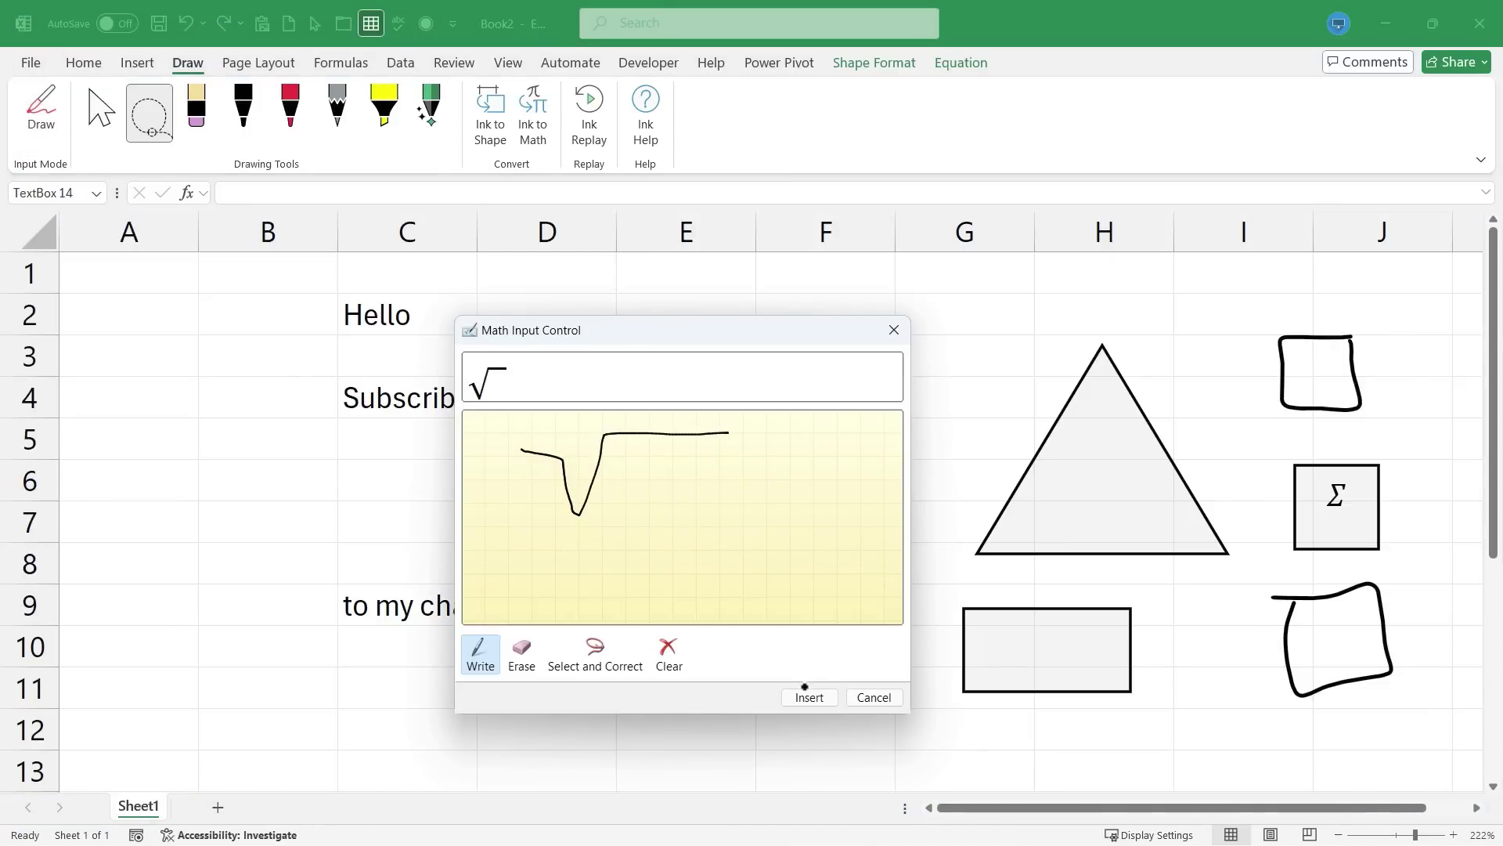
click(809, 697)
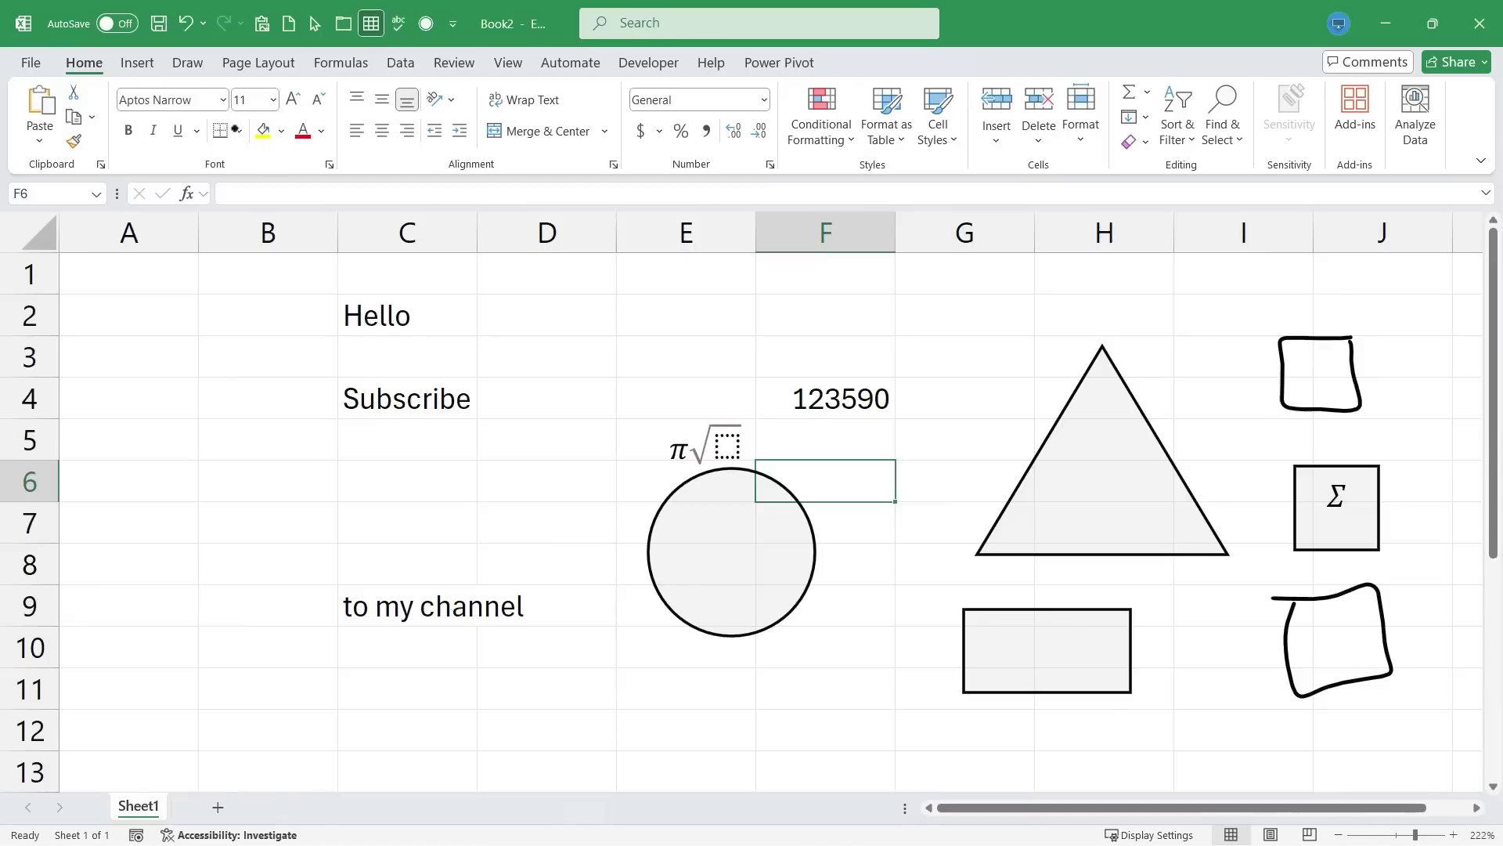
- On the Draw tab, try the red pen and settle back on the black pen
click(185, 63)
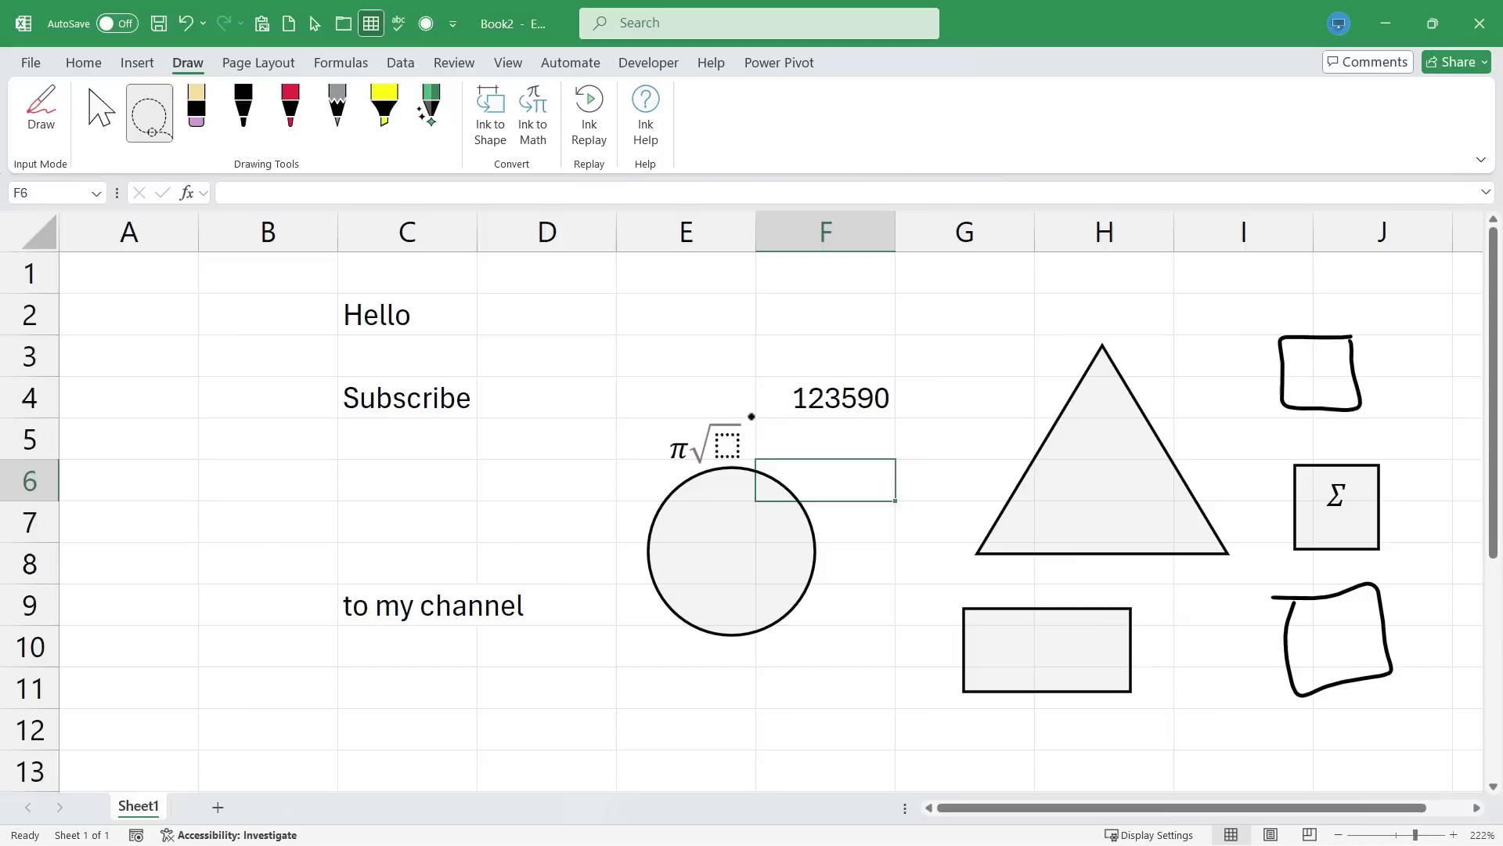
scroll(752, 417, right, 1)
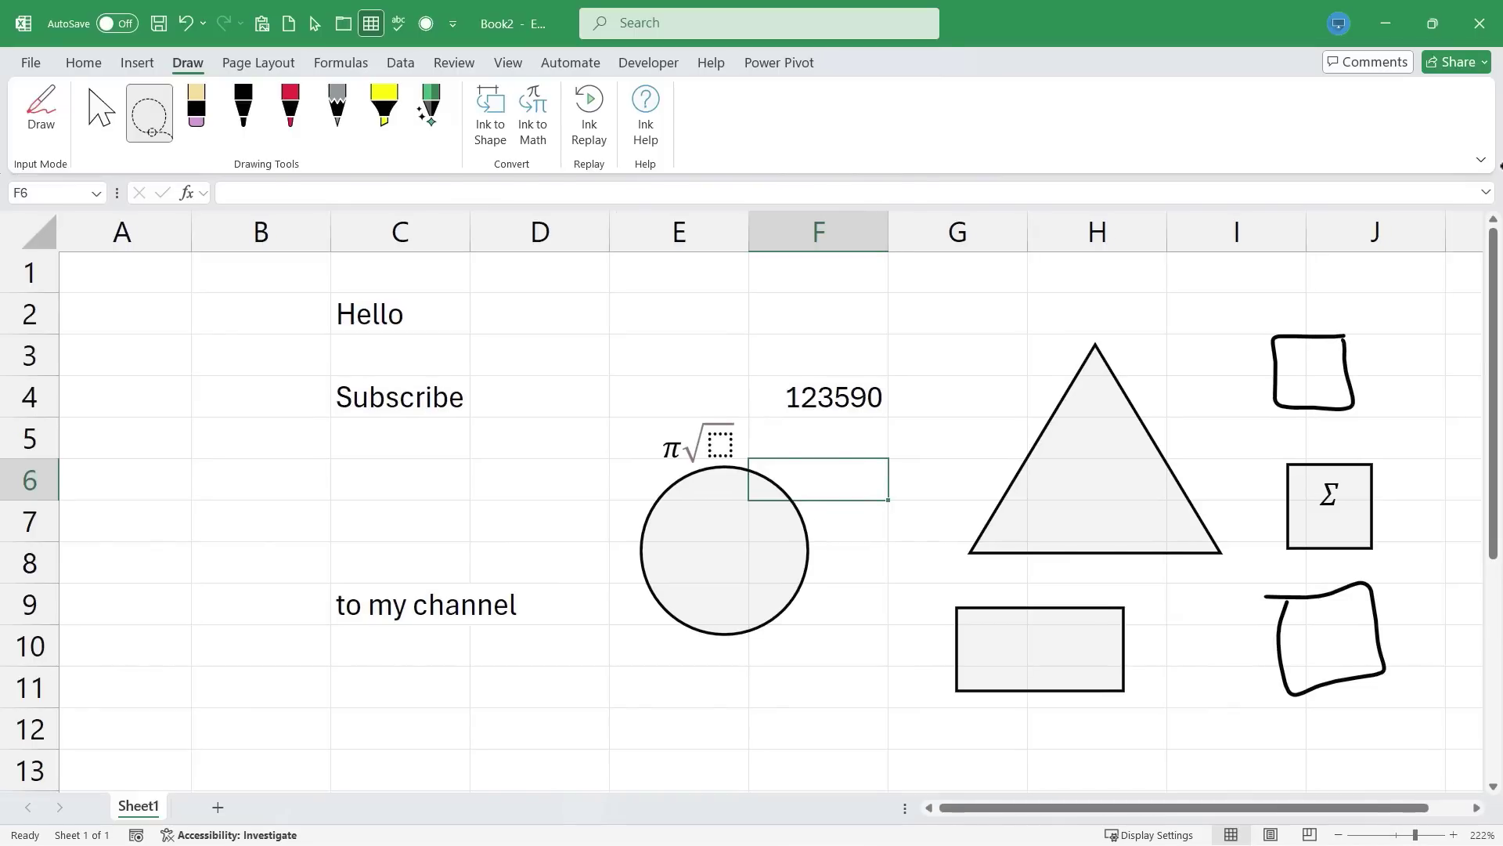
scroll(752, 501, right, 1)
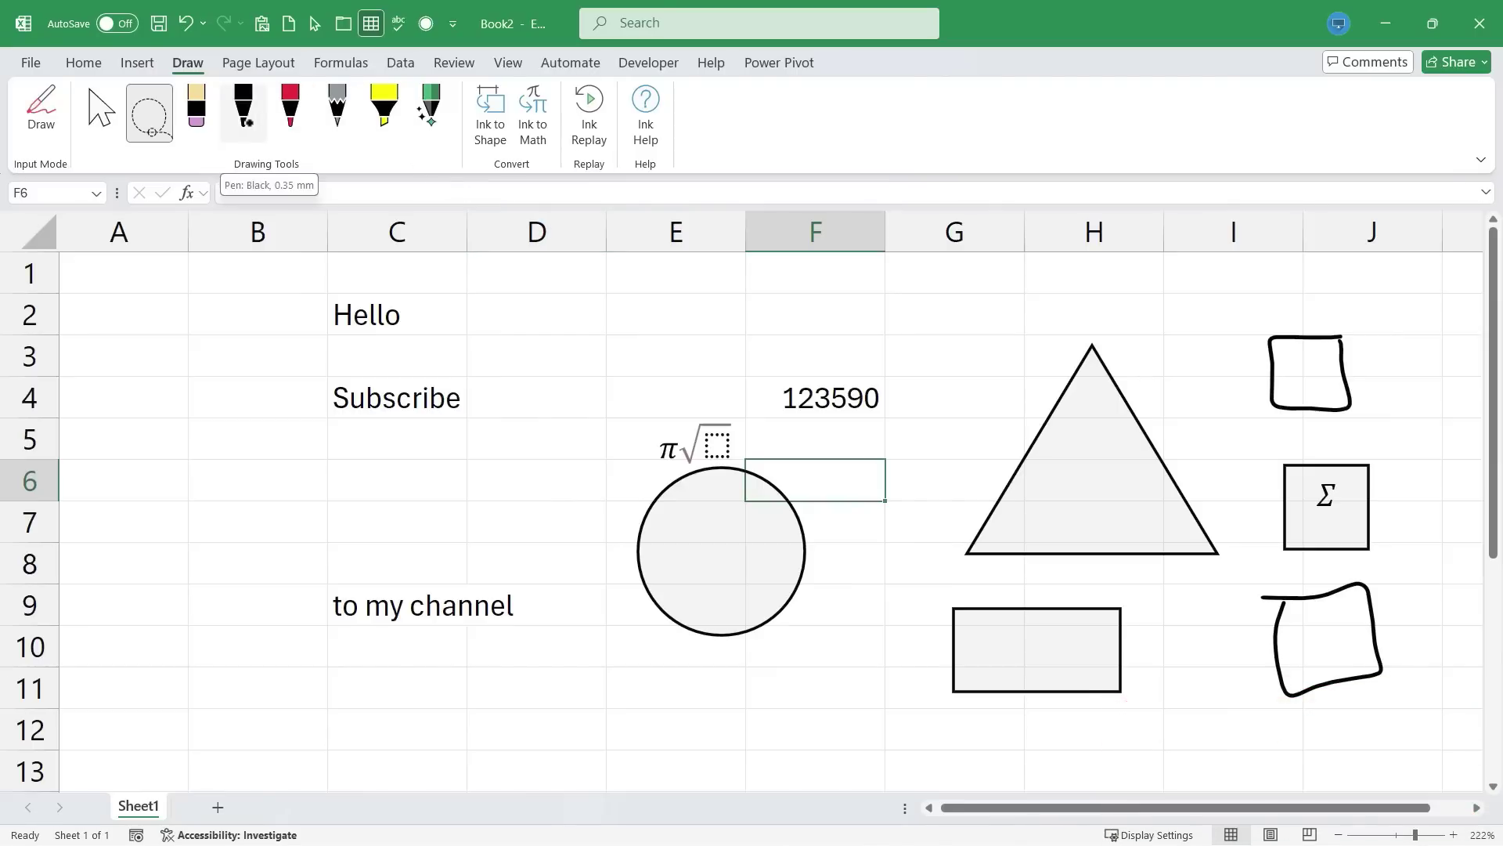
click(248, 122)
click(243, 110)
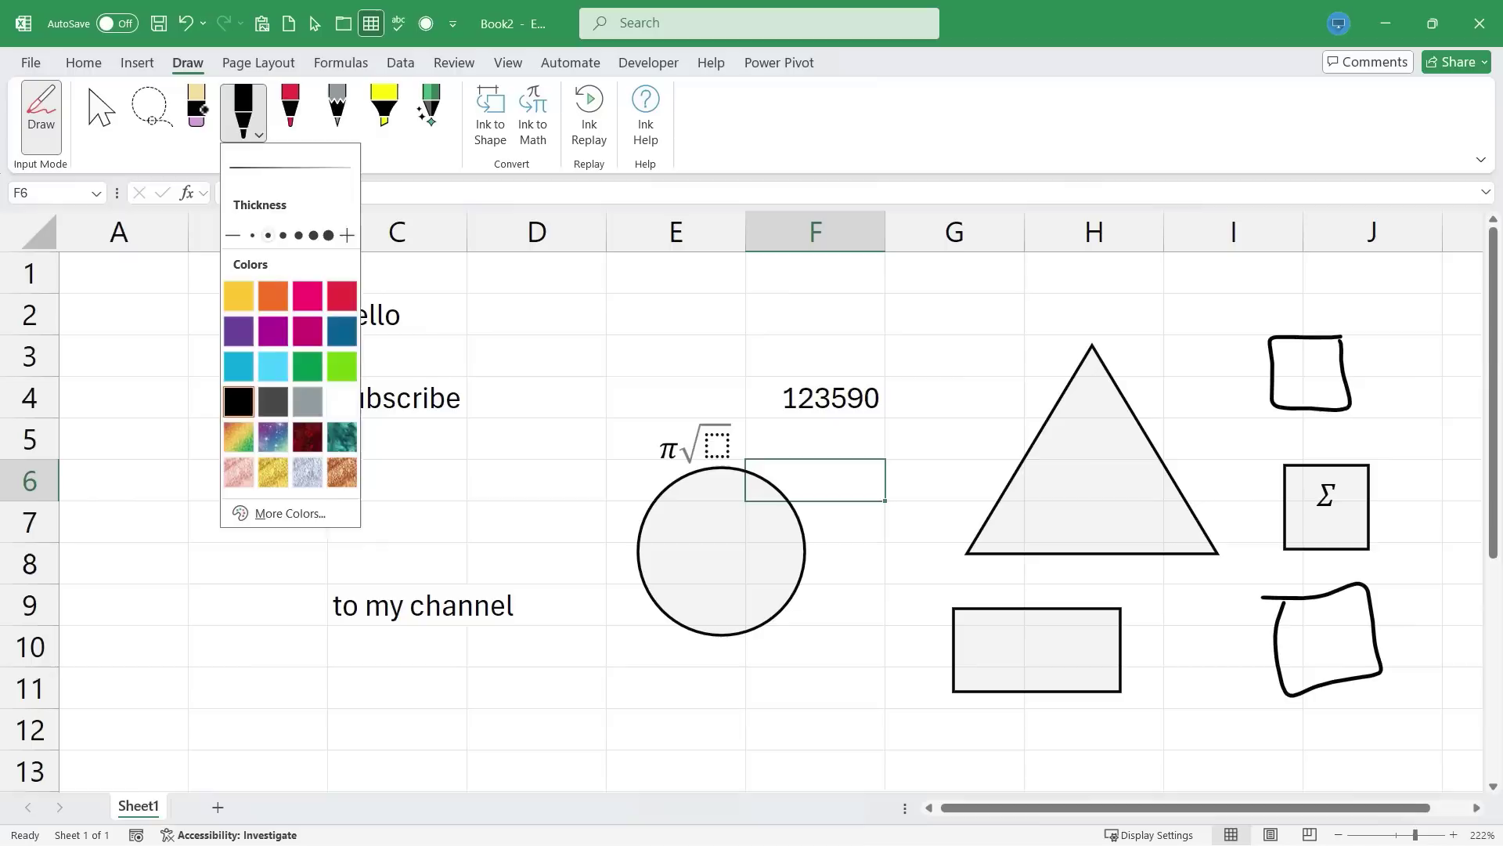
click(244, 109)
click(290, 109)
click(243, 110)
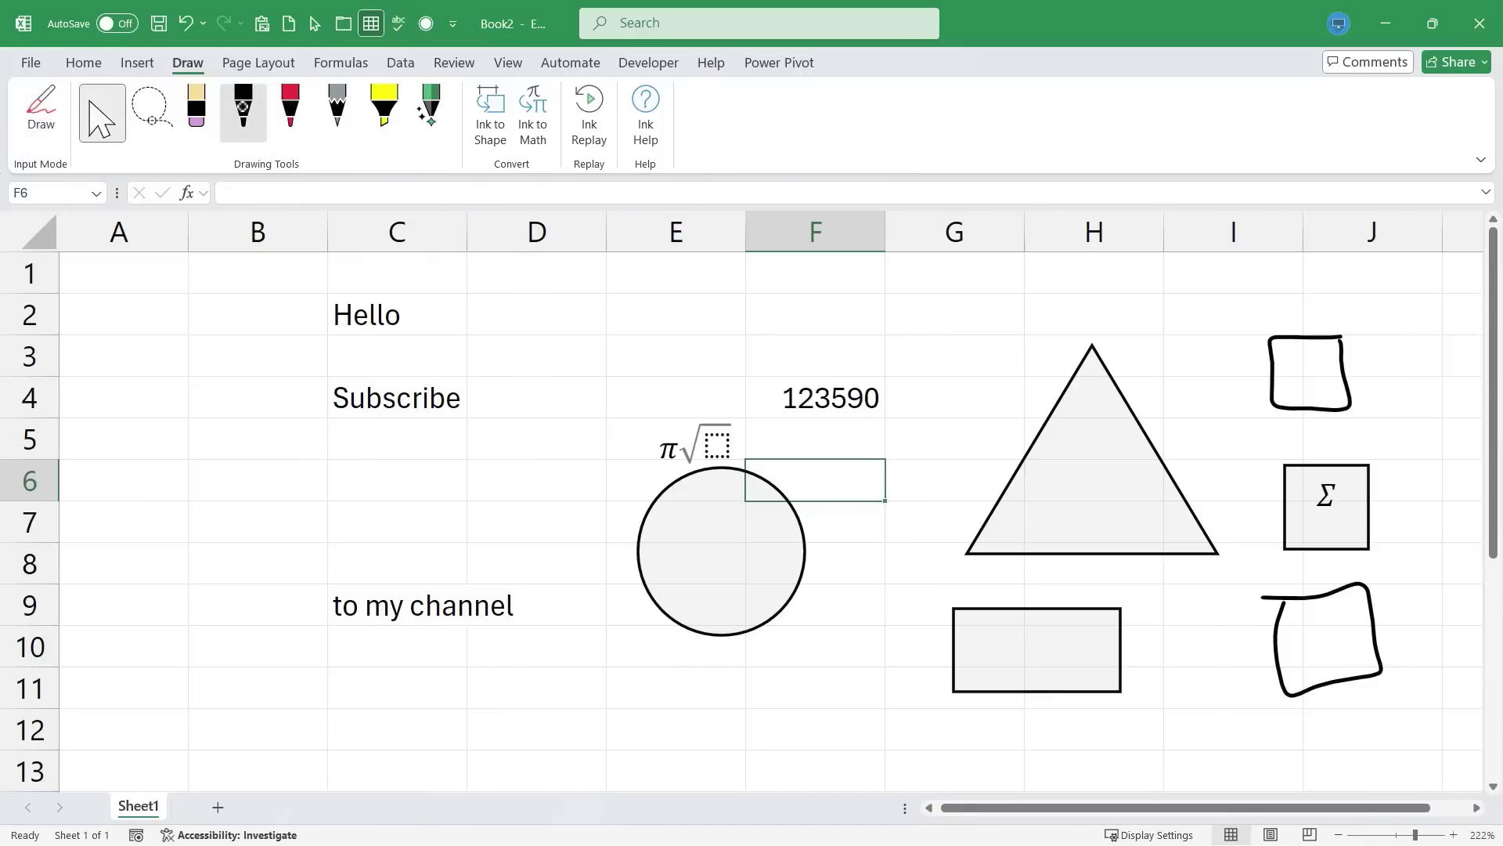
- Type test text 'afsdjailkjsd;klfjasd' into F6 and 'hsdlkfasdf' into F7
click(84, 62)
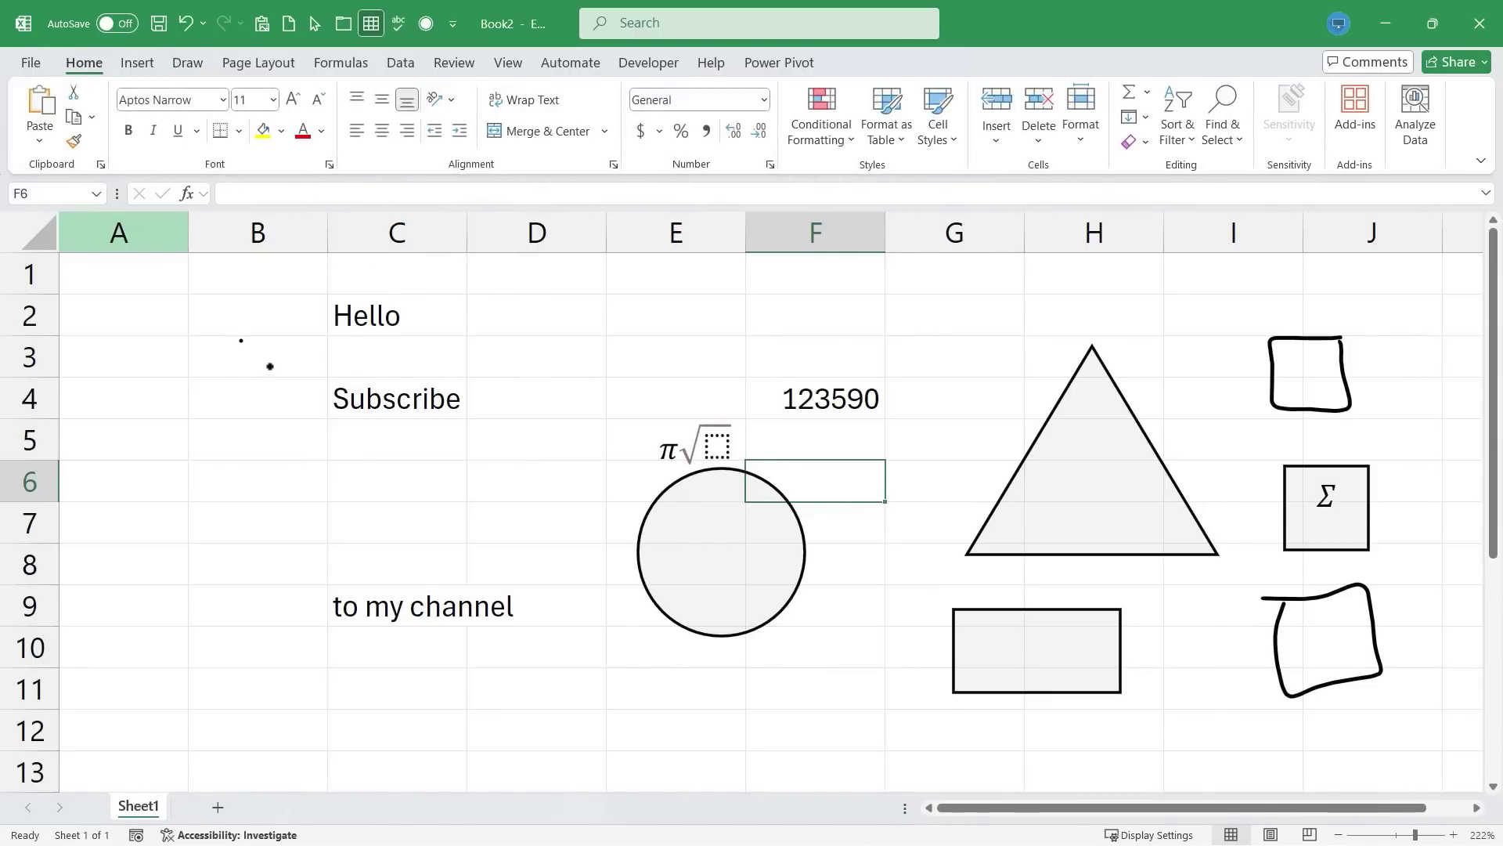
text(afsdjailkjsd;klfjasd)
key(Return)
text(hsdlkf)
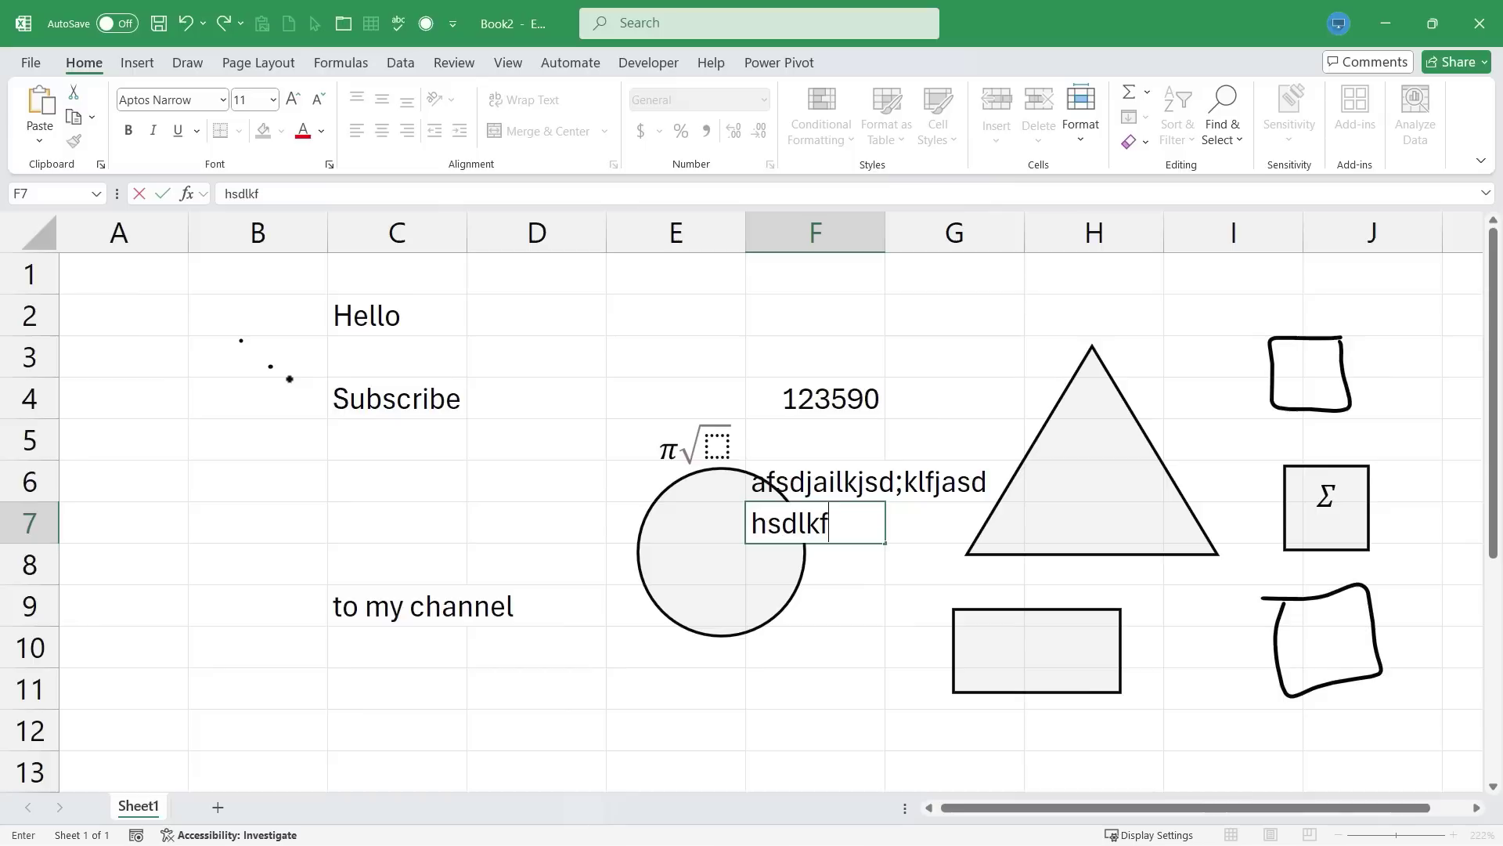
text(asdf)
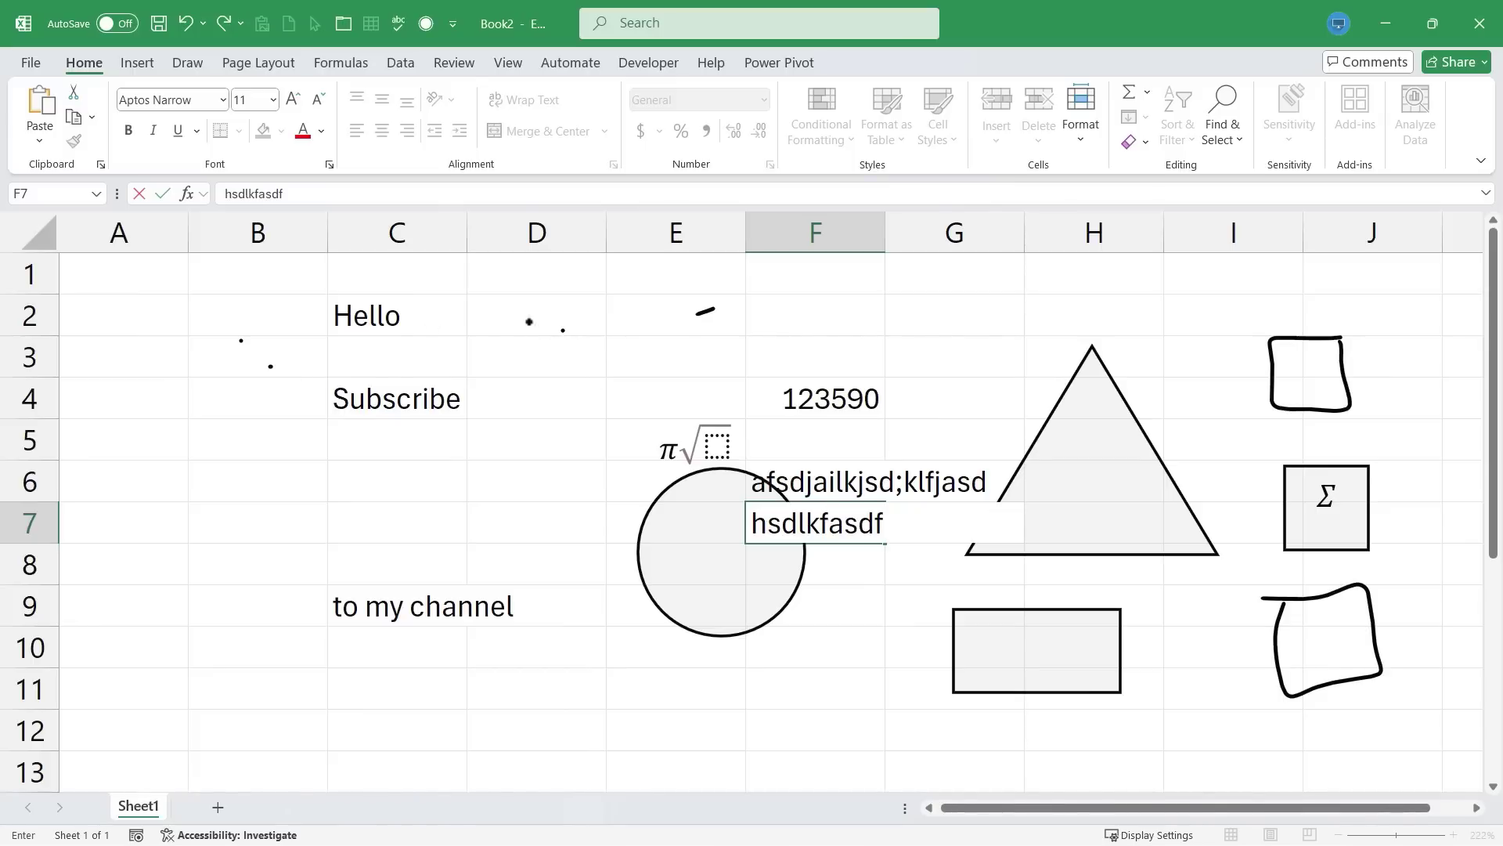
- Scribble an ink stroke from D3 to E6, then type test words ('dsafksa', 'sad') into B6 and B7
mouse_move(532, 352)
mouse_down()
mouse_move(591, 390)
mouse_move(602, 459)
mouse_up()
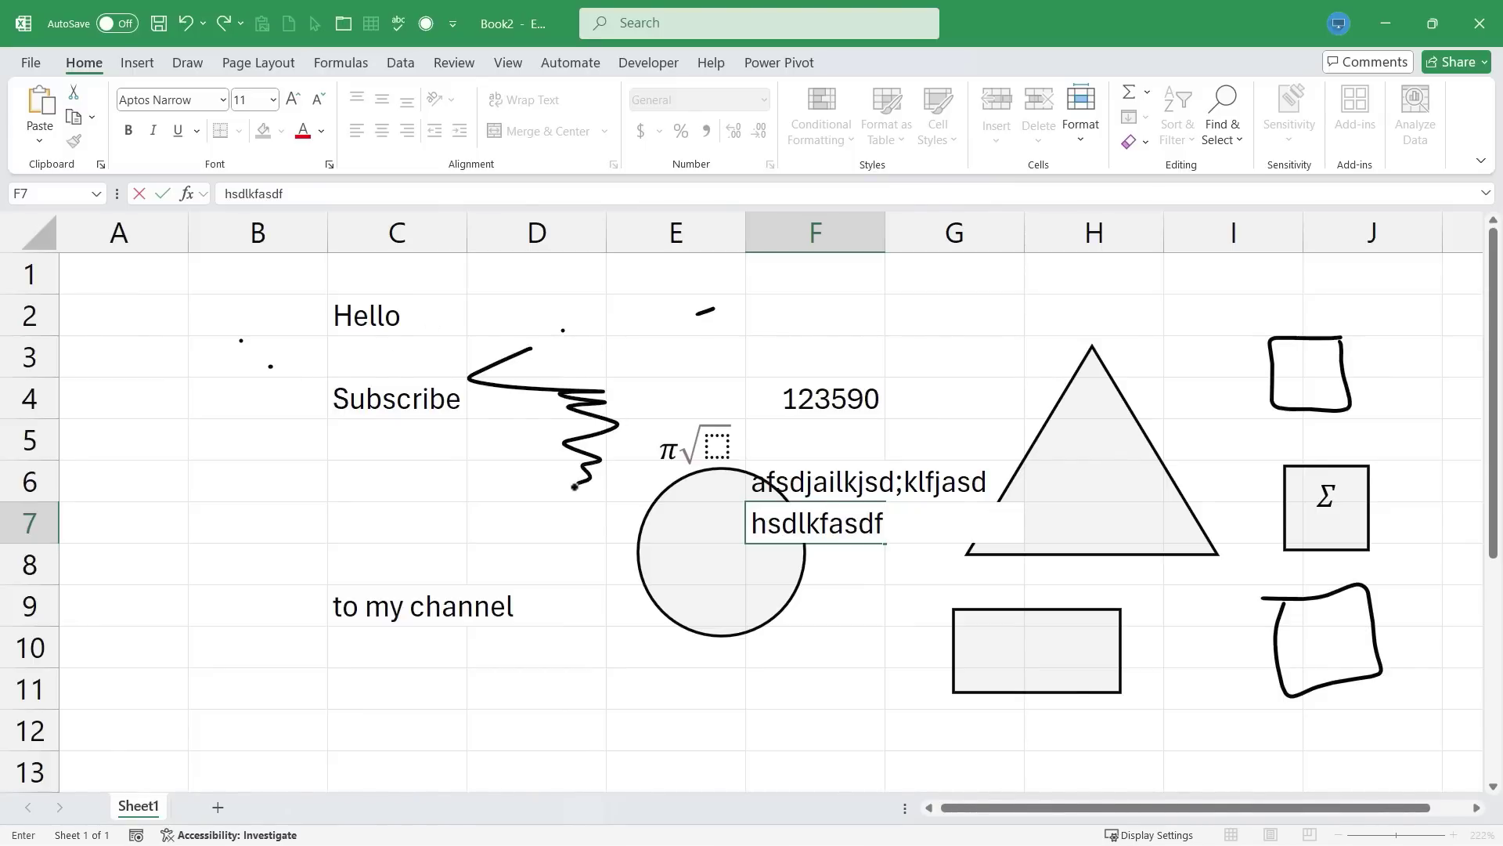
click(172, 60)
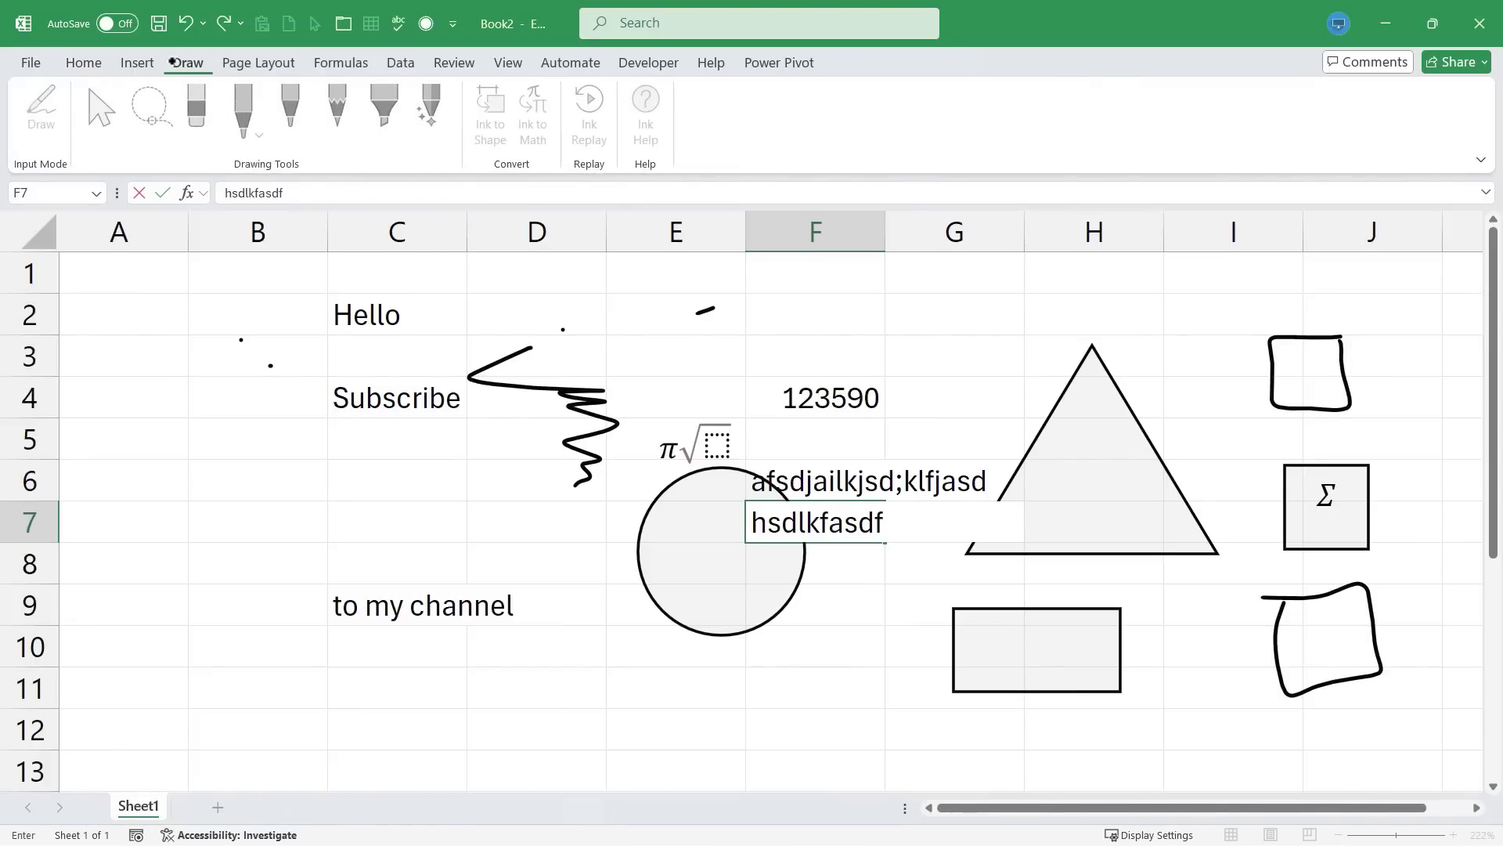
click(540, 546)
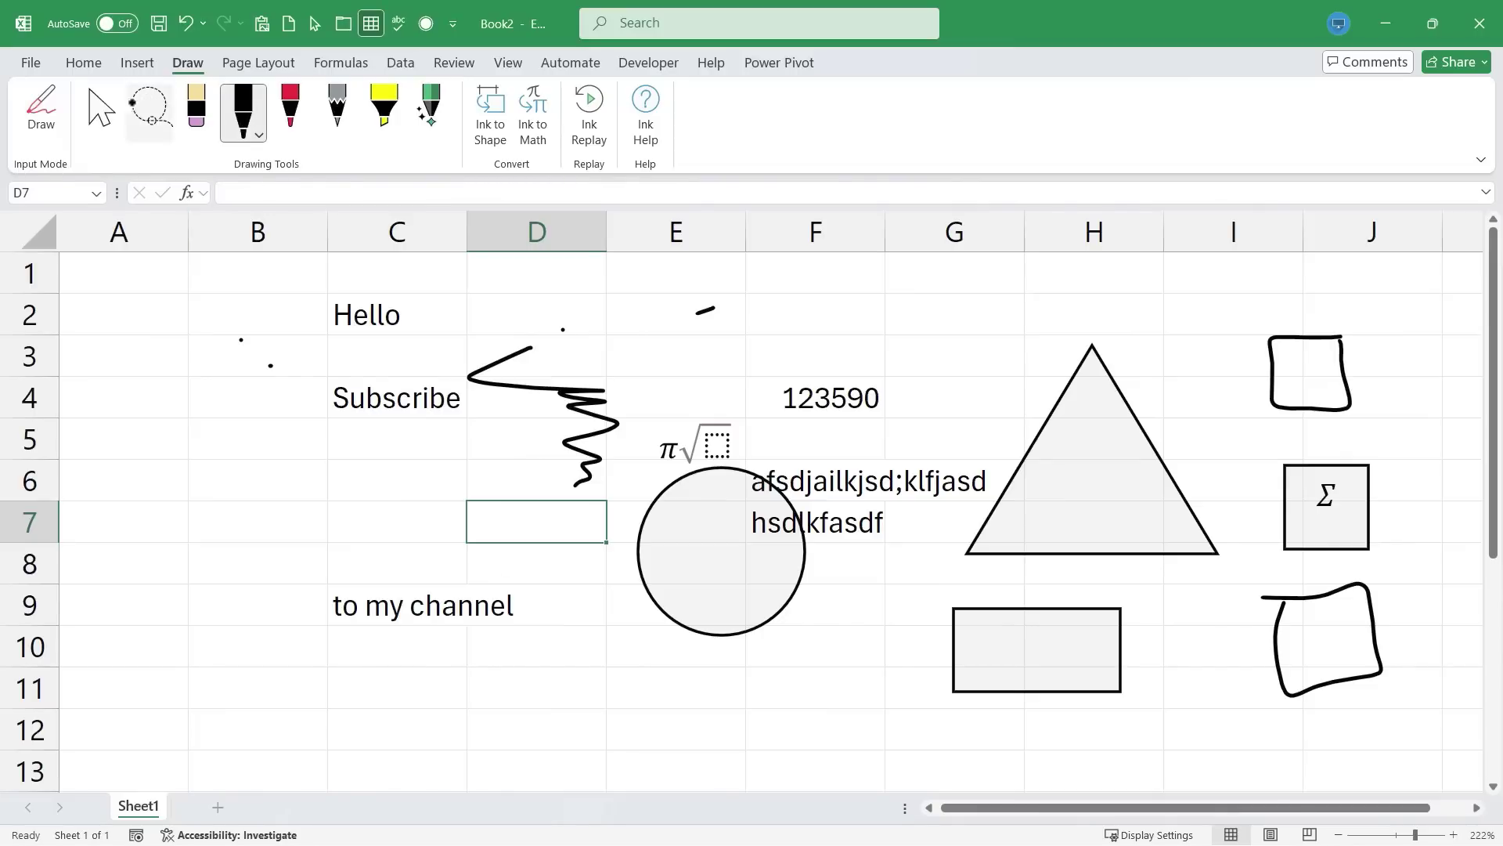
click(100, 109)
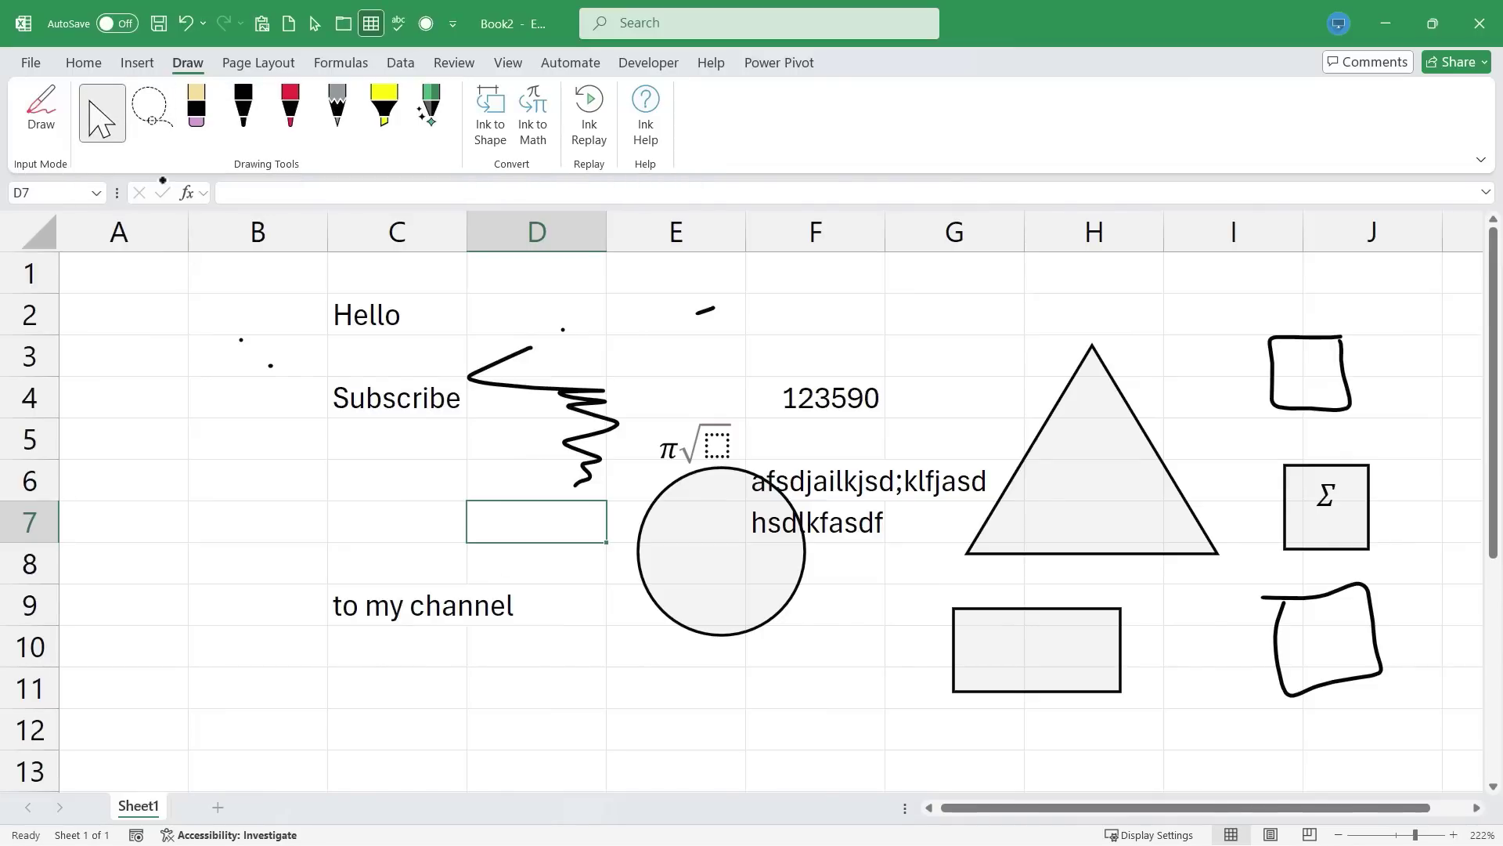
click(79, 62)
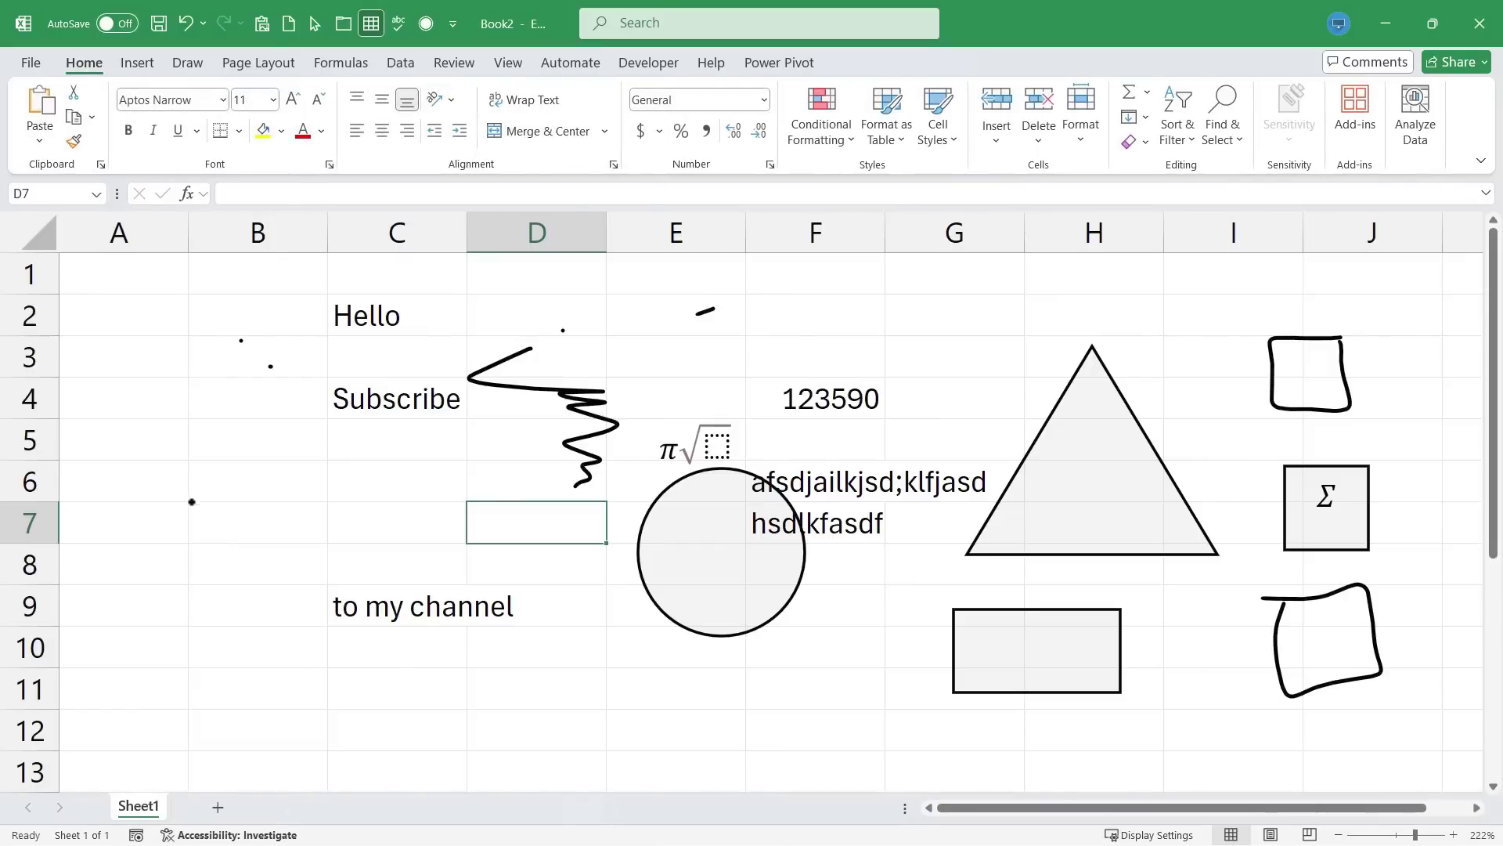
click(193, 494)
text(dsafksa sad )
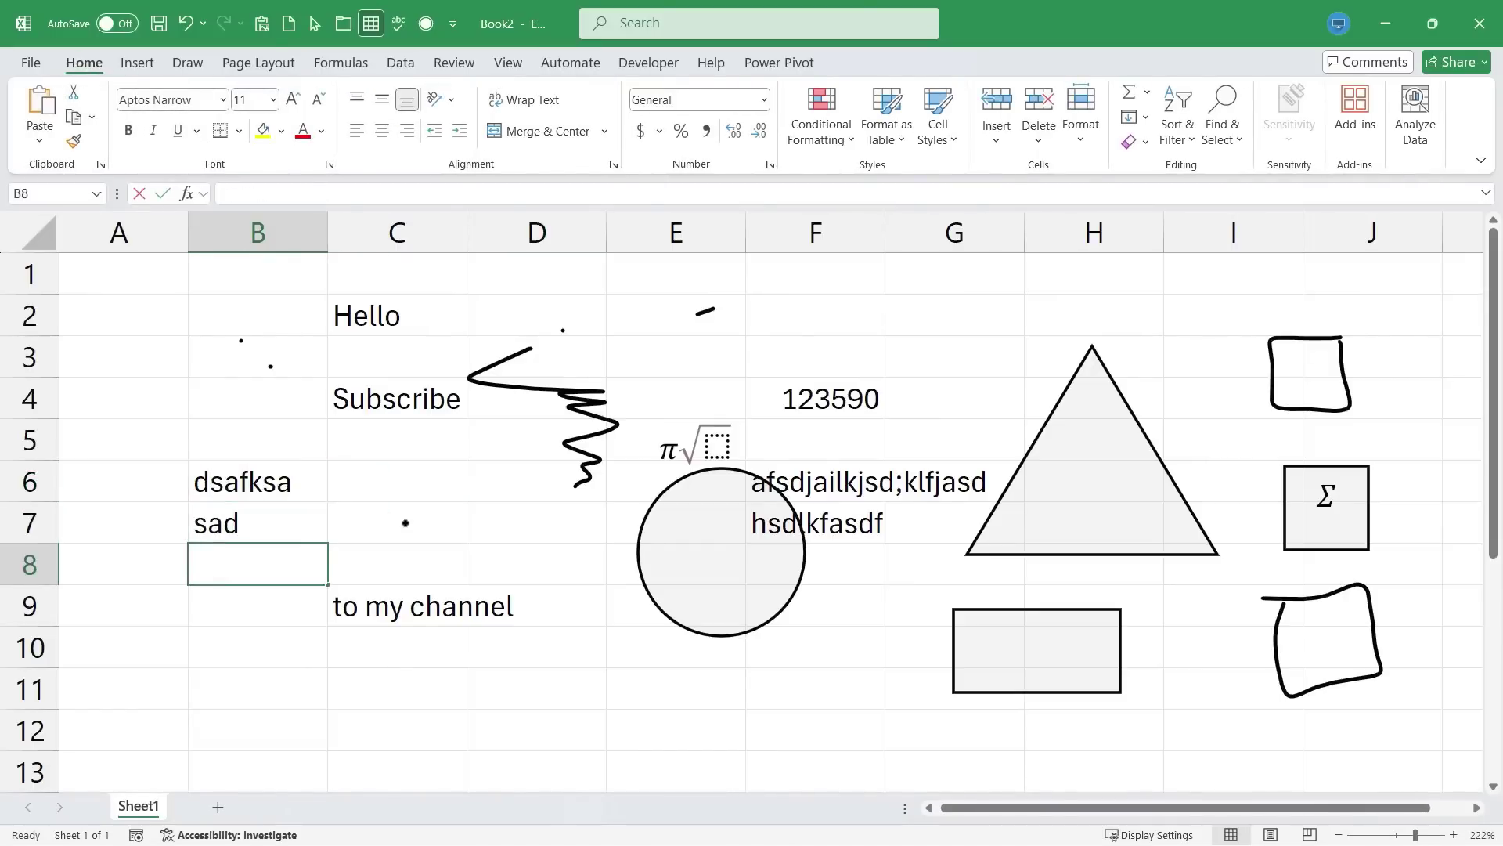
text(as df sdaf as df asd)
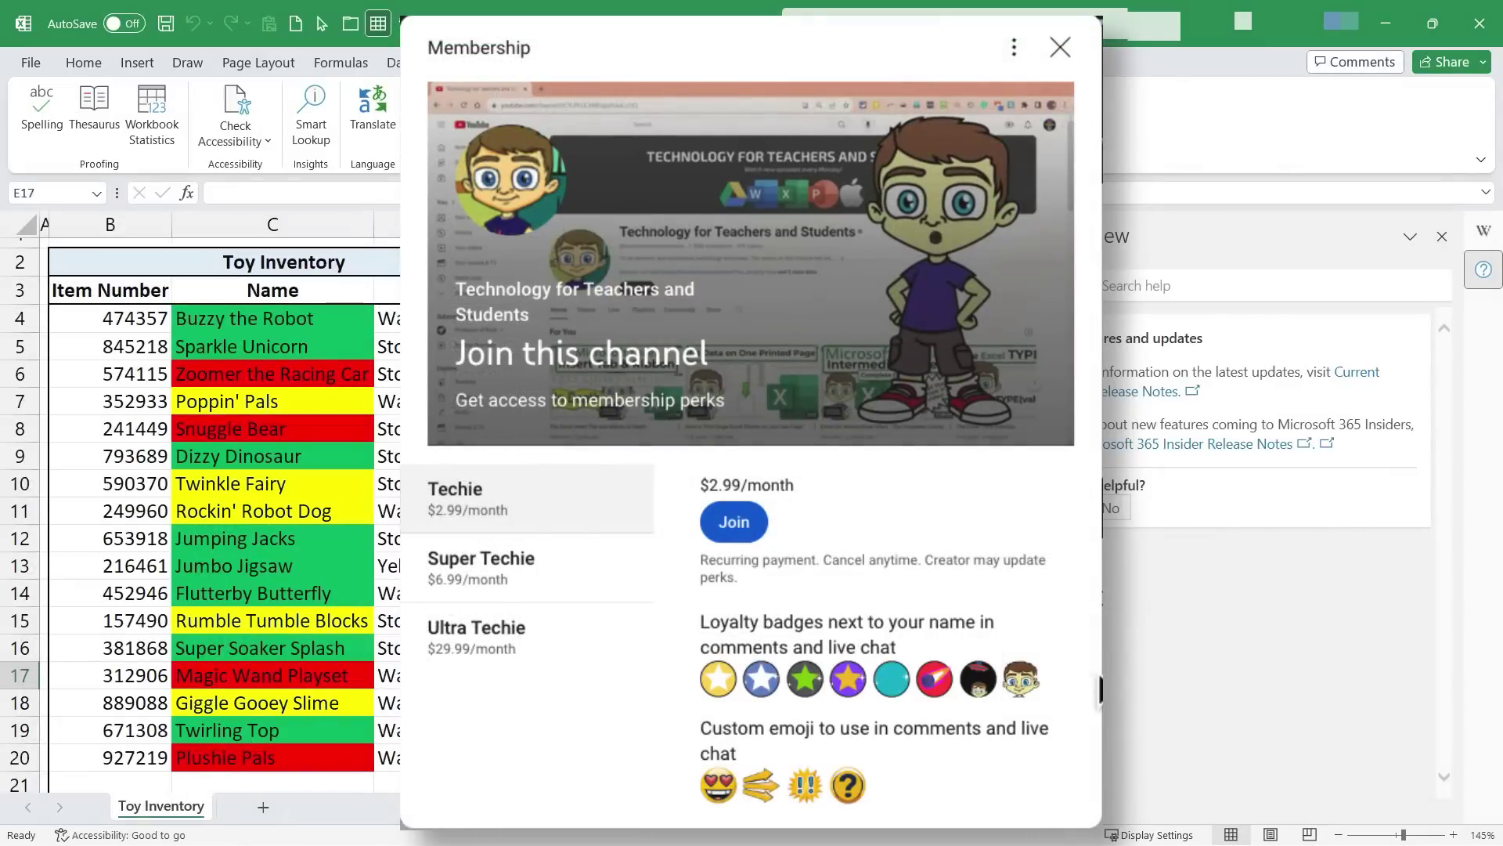
- Scroll through the channel's membership tiers, then open its Super Thanks options ($2–$50)
scroll(950, 588, down, 2)
scroll(950, 590, up, 2)
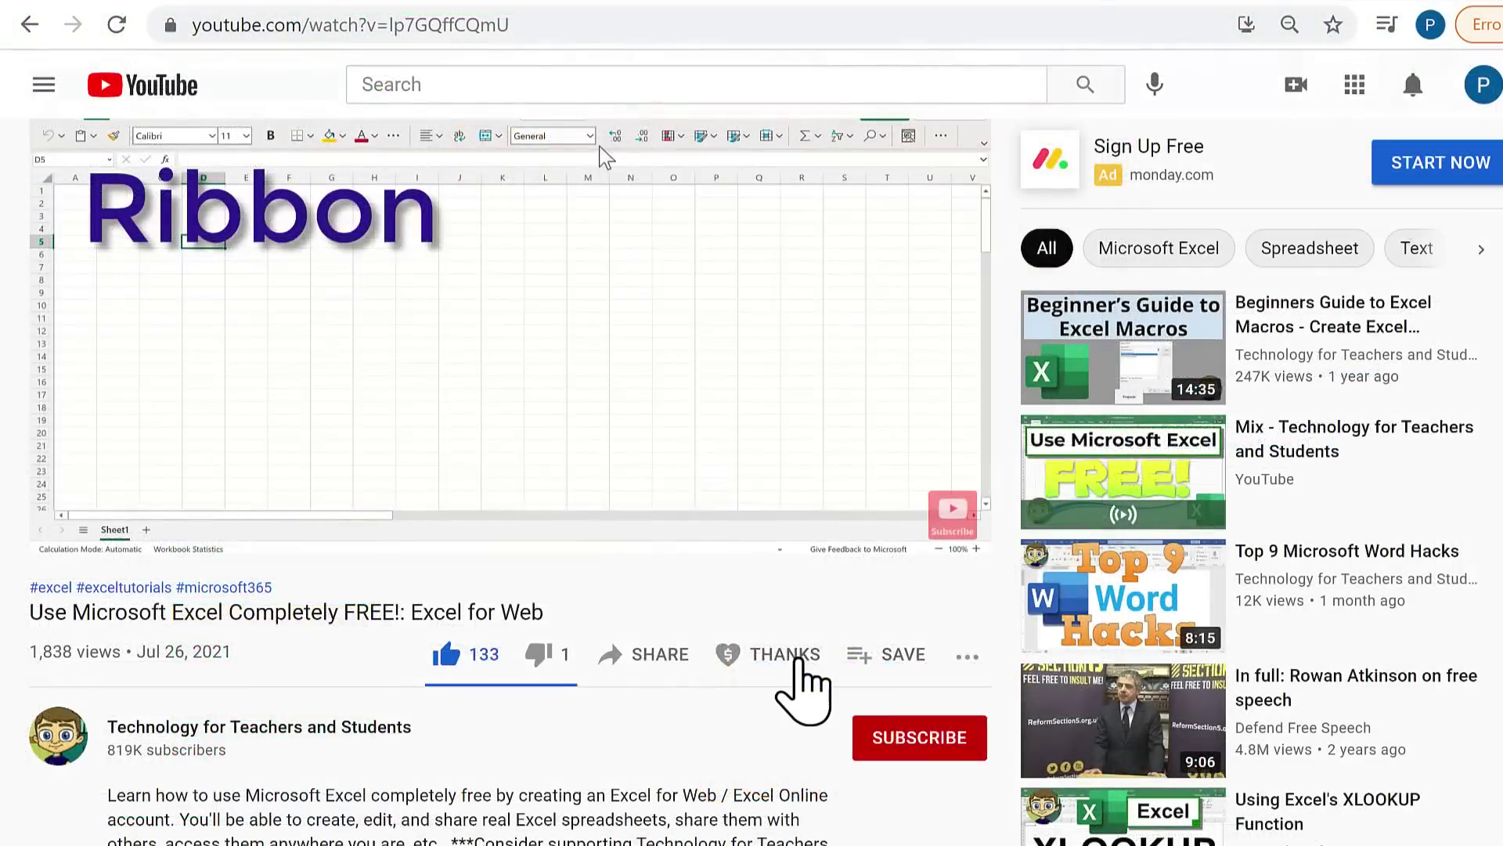
click(794, 675)
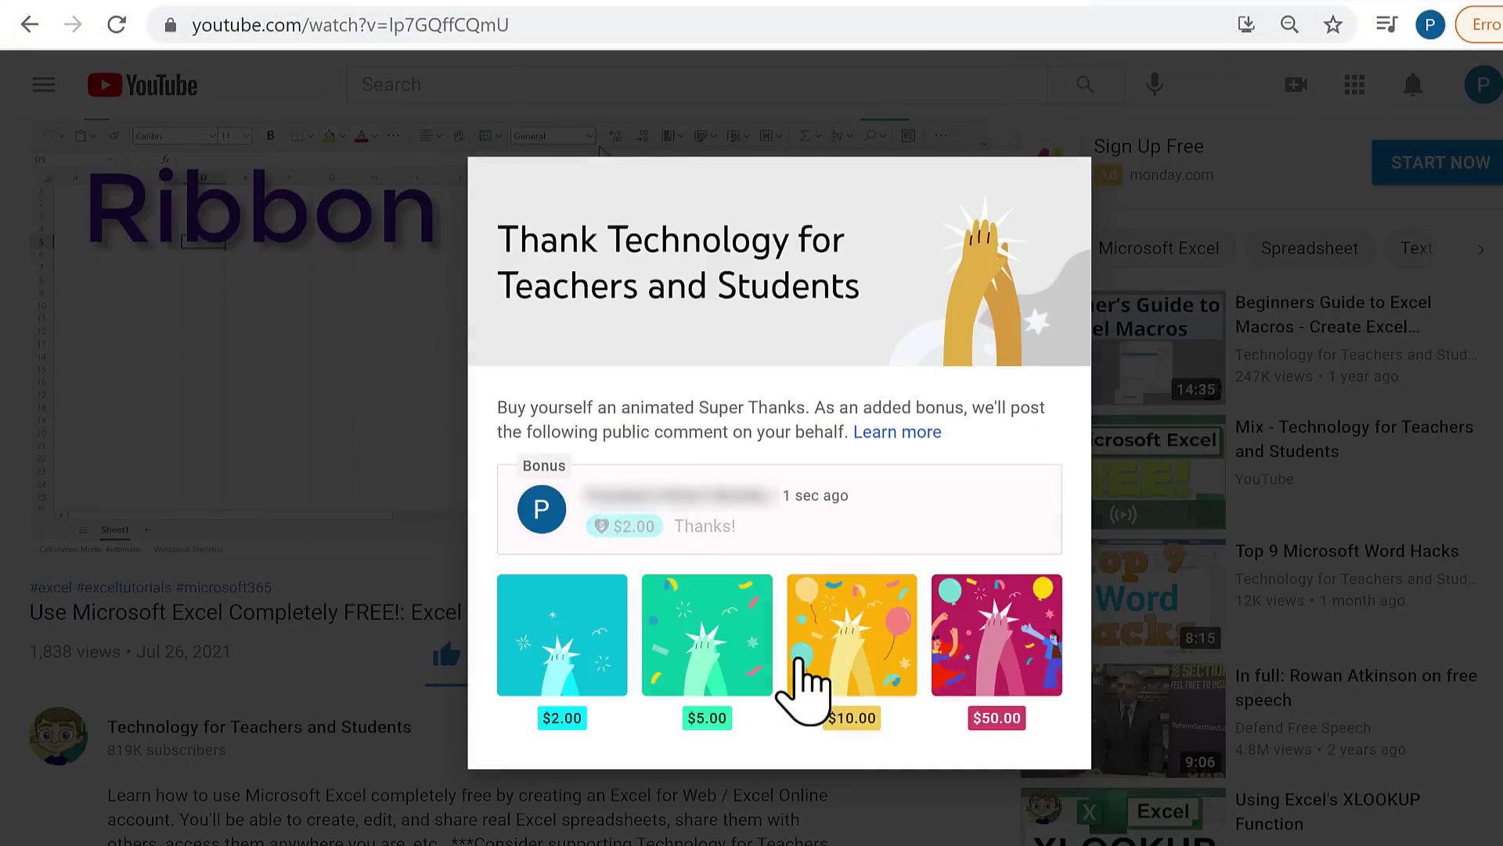